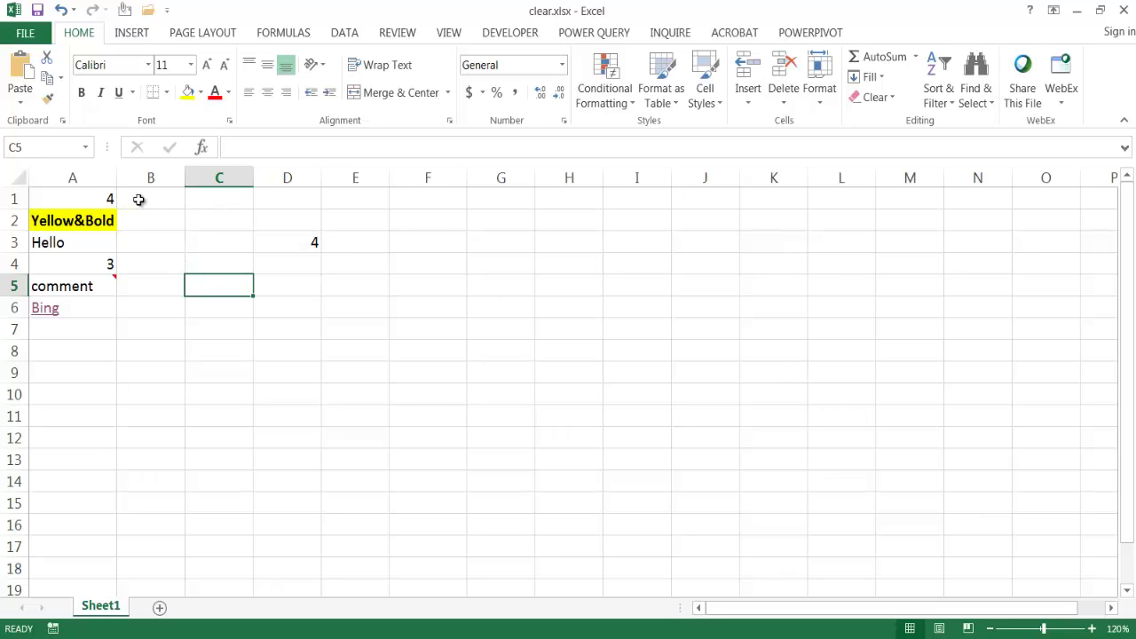
Step: Inspect the formula, formatting, text, number and comment in cells A1 through A5
{"action": "left_click", "coordinate": [102, 199]}
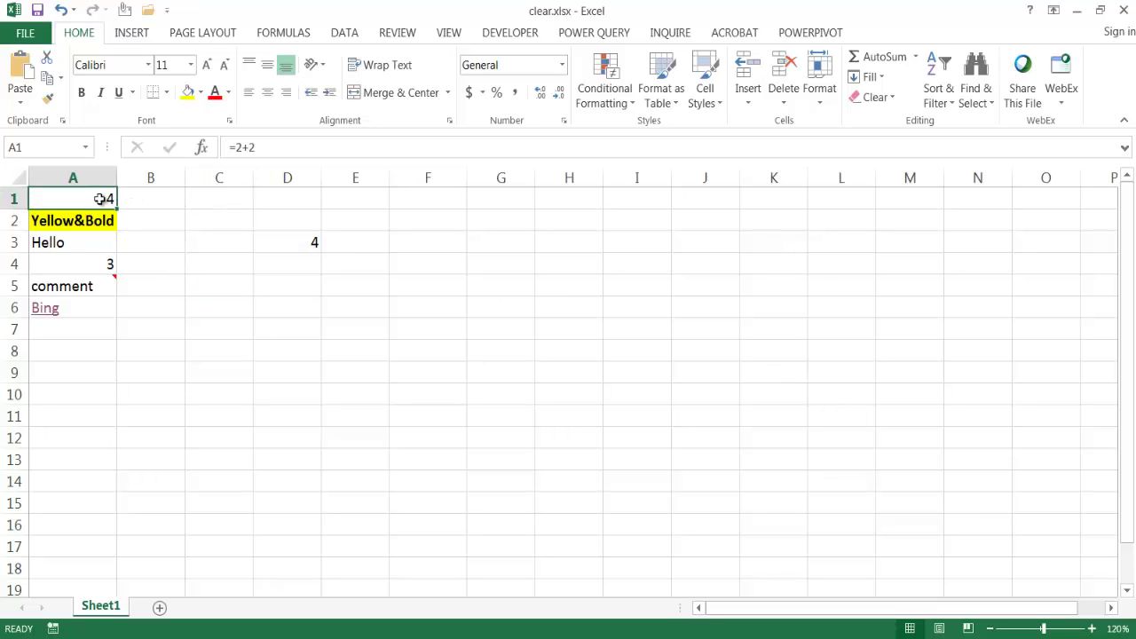
{"action": "left_click", "coordinate": [92, 224]}
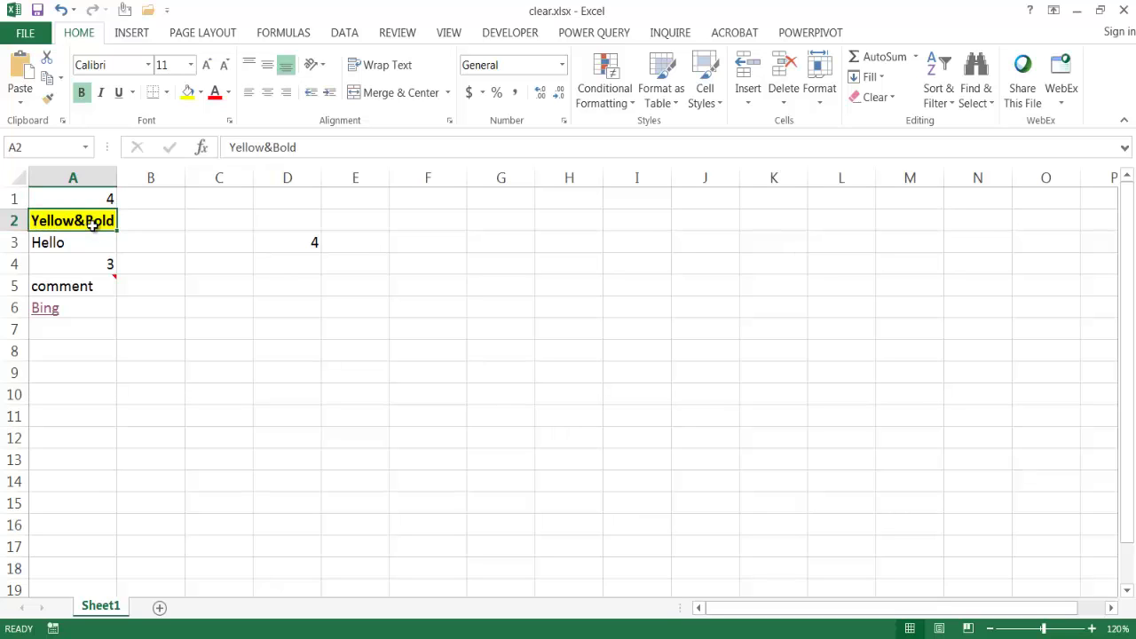
{"action": "left_click", "coordinate": [83, 242]}
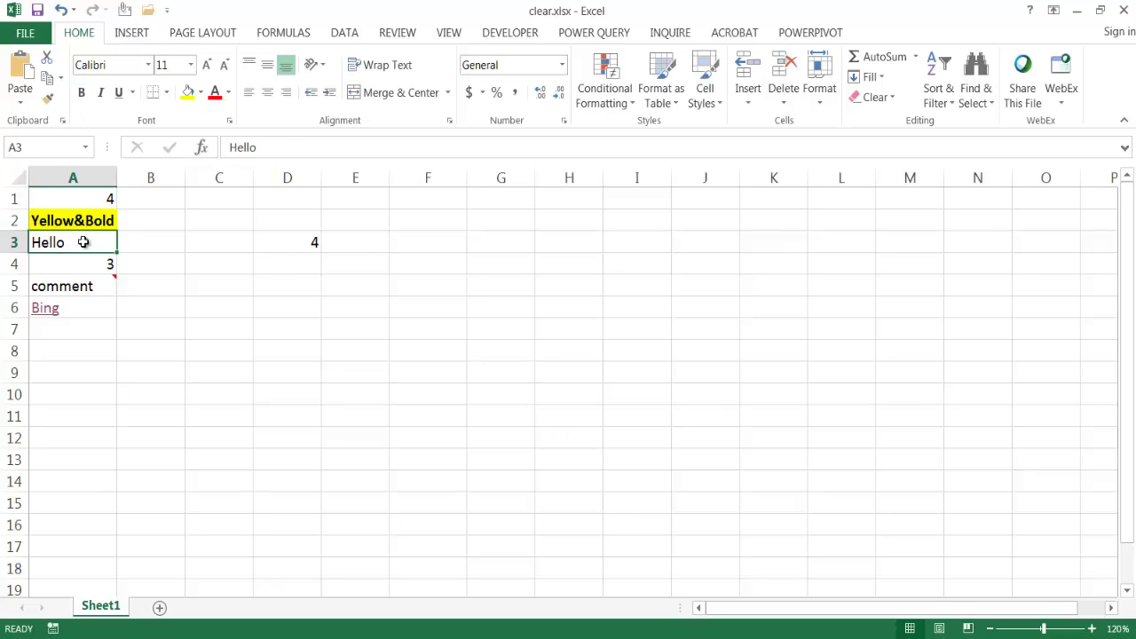
{"action": "left_click", "coordinate": [86, 266]}
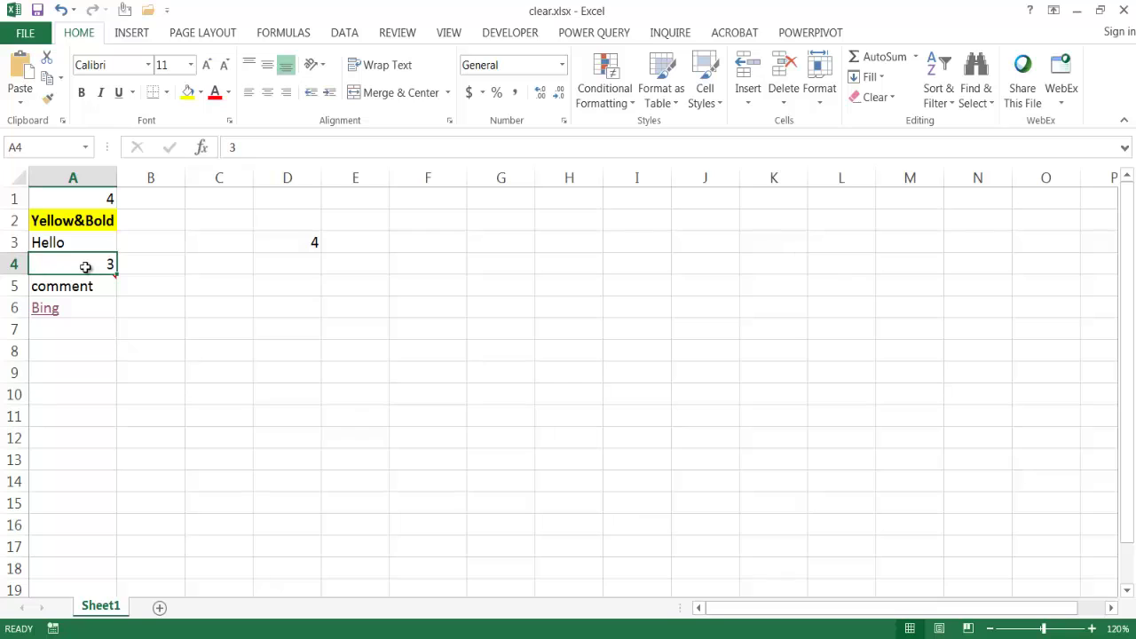
{"action": "mouse_move", "coordinate": [95, 287]}
Step: Apply Clear All to the whole of column A and undo it
{"action": "left_click", "coordinate": [93, 176]}
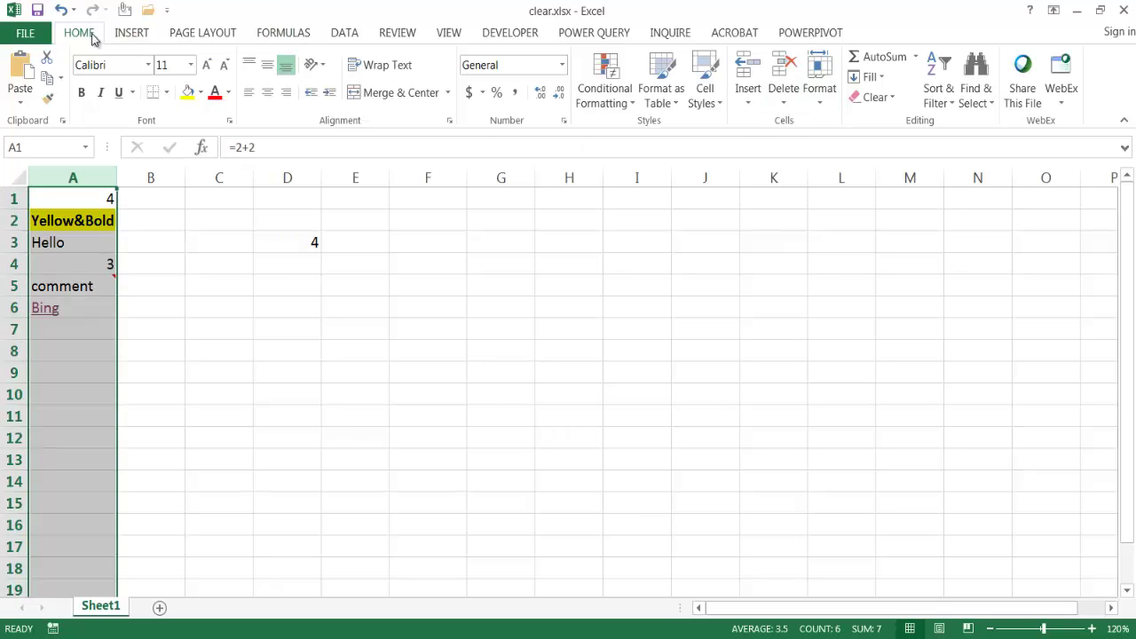
{"action": "left_click", "coordinate": [891, 99]}
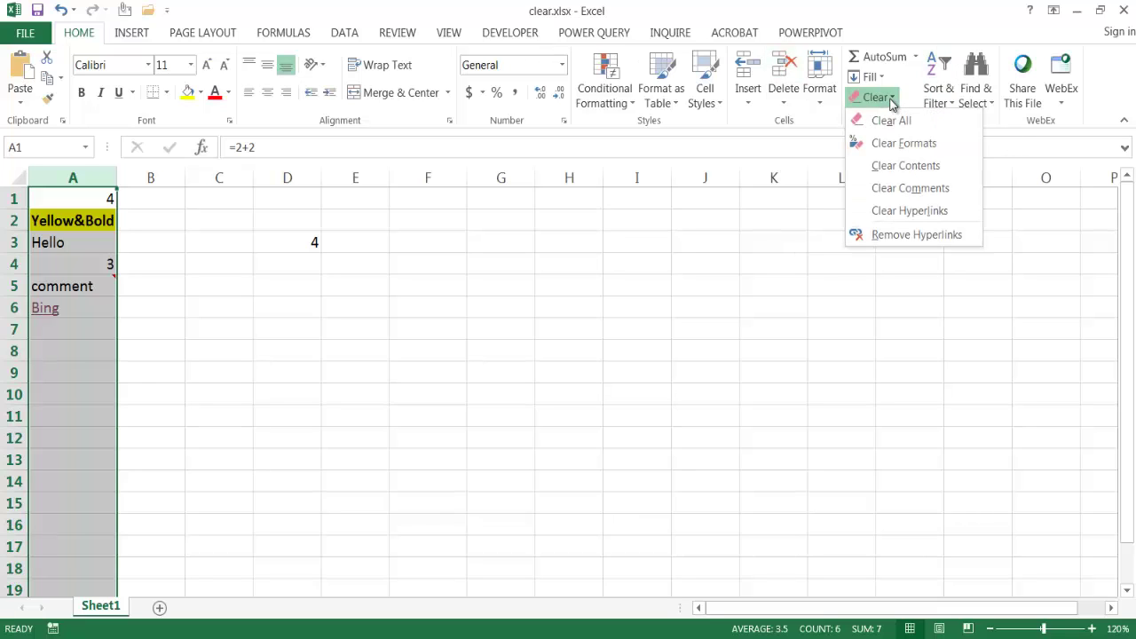
{"action": "left_click", "coordinate": [897, 124]}
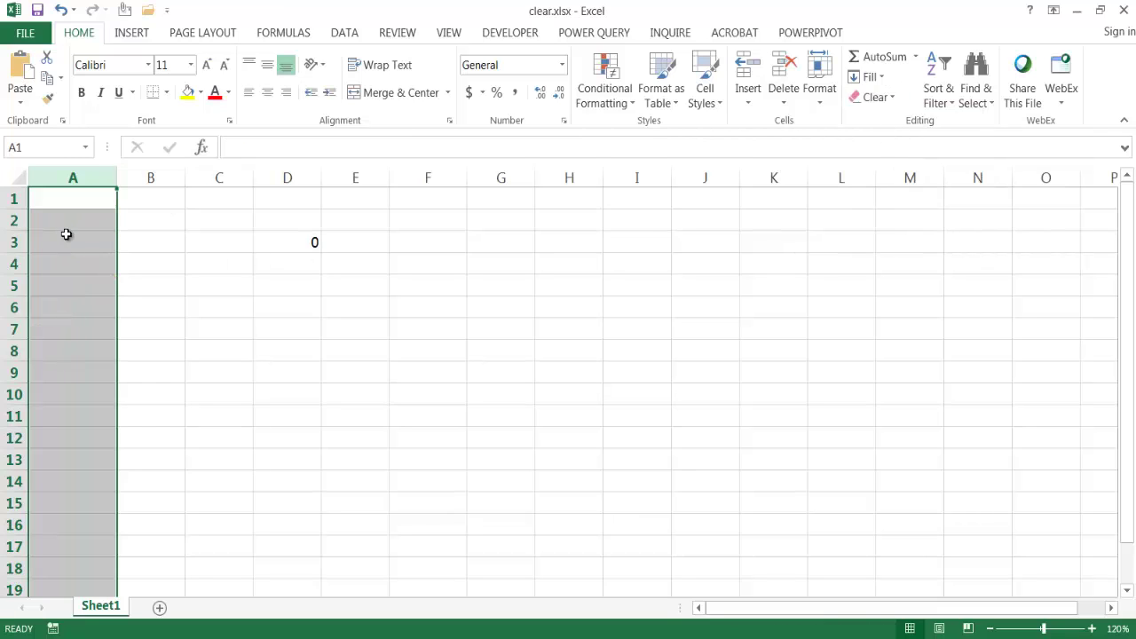
{"action": "key", "text": "ctrl+z"}
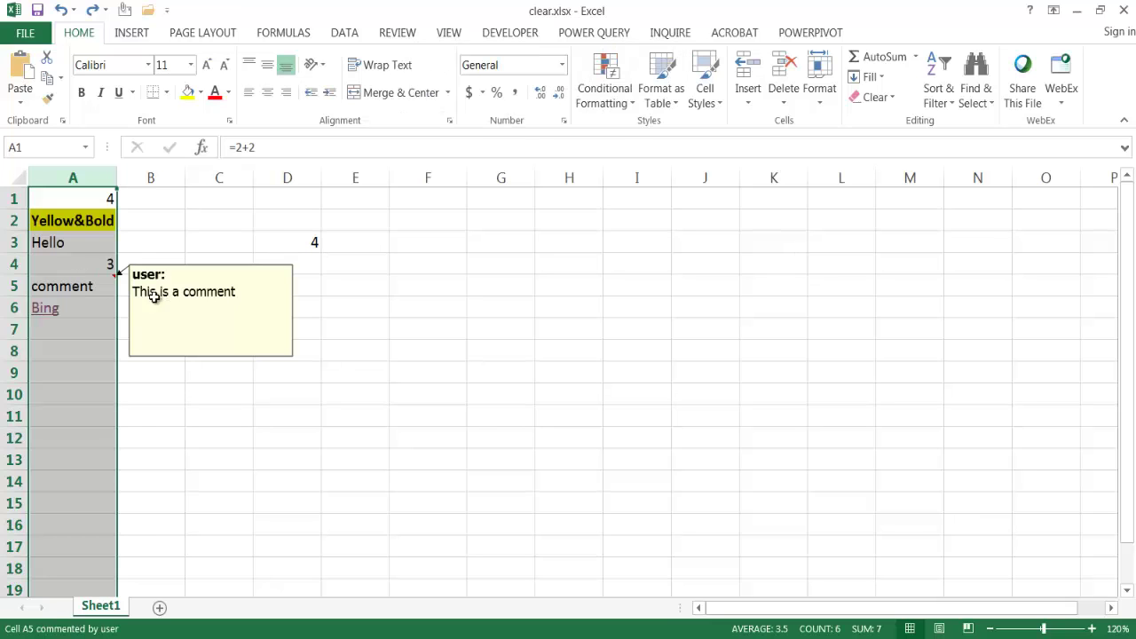
{"action": "left_click", "coordinate": [505, 424]}
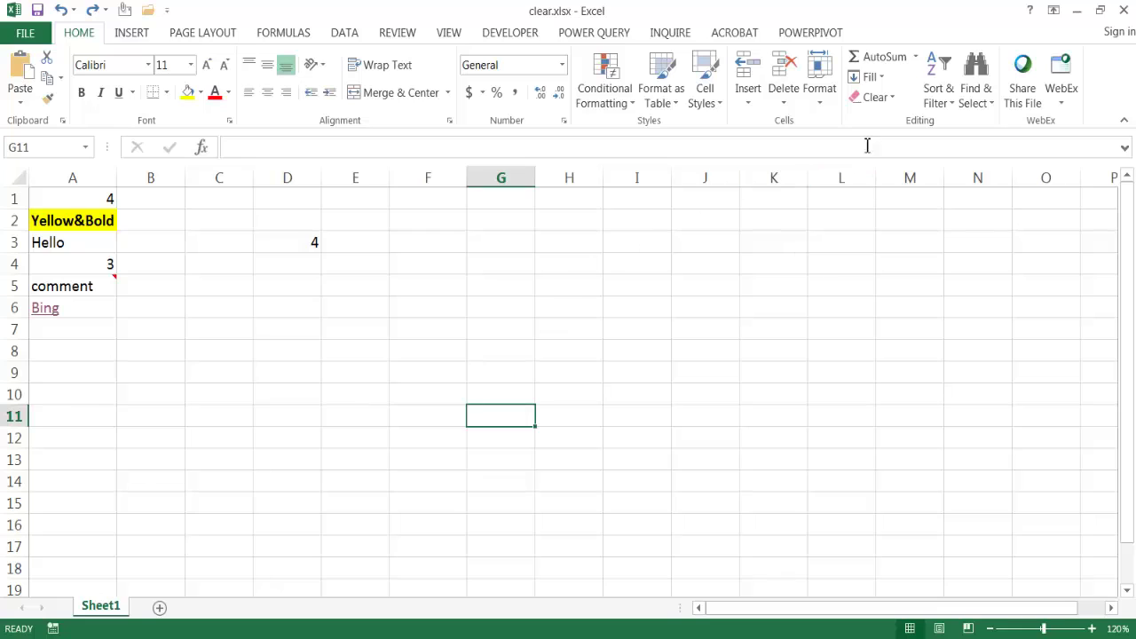
{"action": "left_click", "coordinate": [891, 96]}
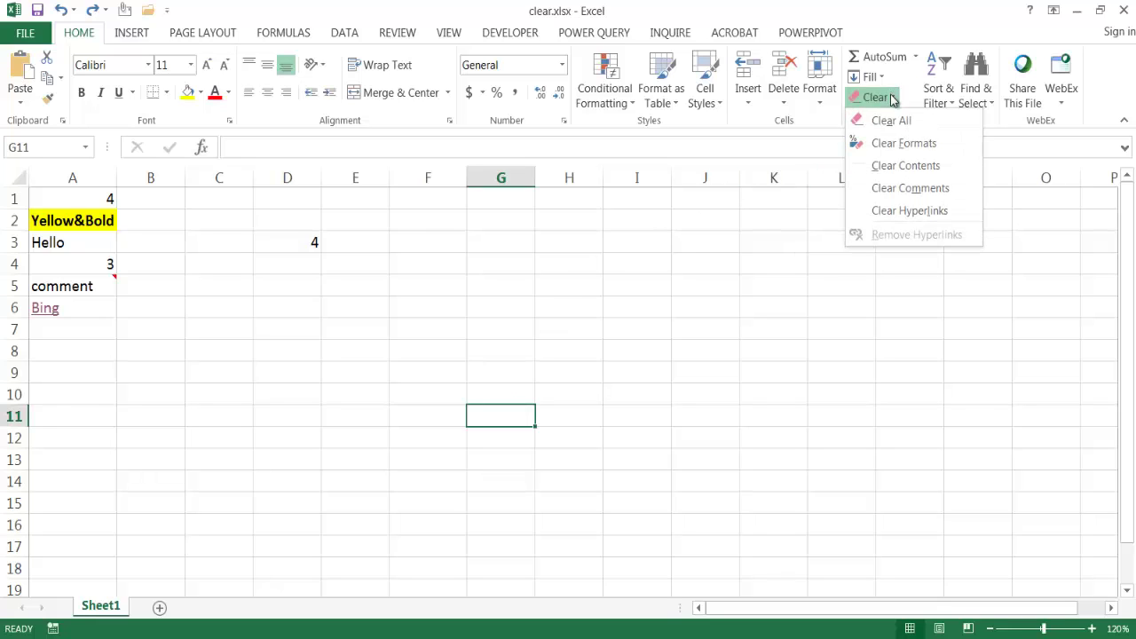
{"action": "left_click", "coordinate": [903, 145]}
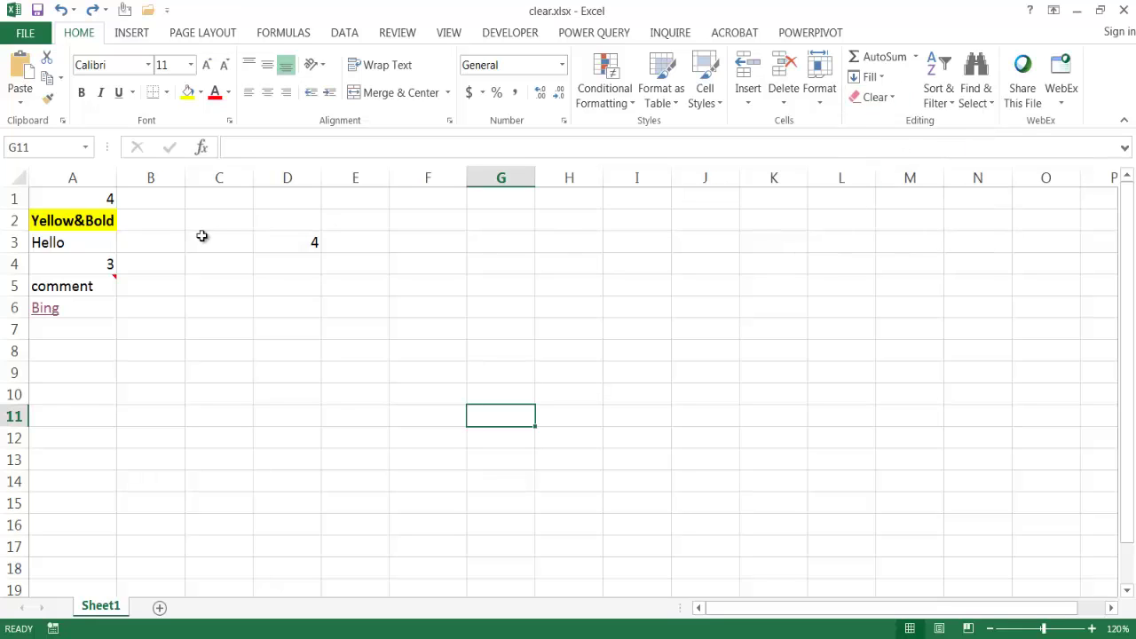
Step: Clear only the formats from column A, check cell A2, and undo the clearing
{"action": "left_click", "coordinate": [76, 176]}
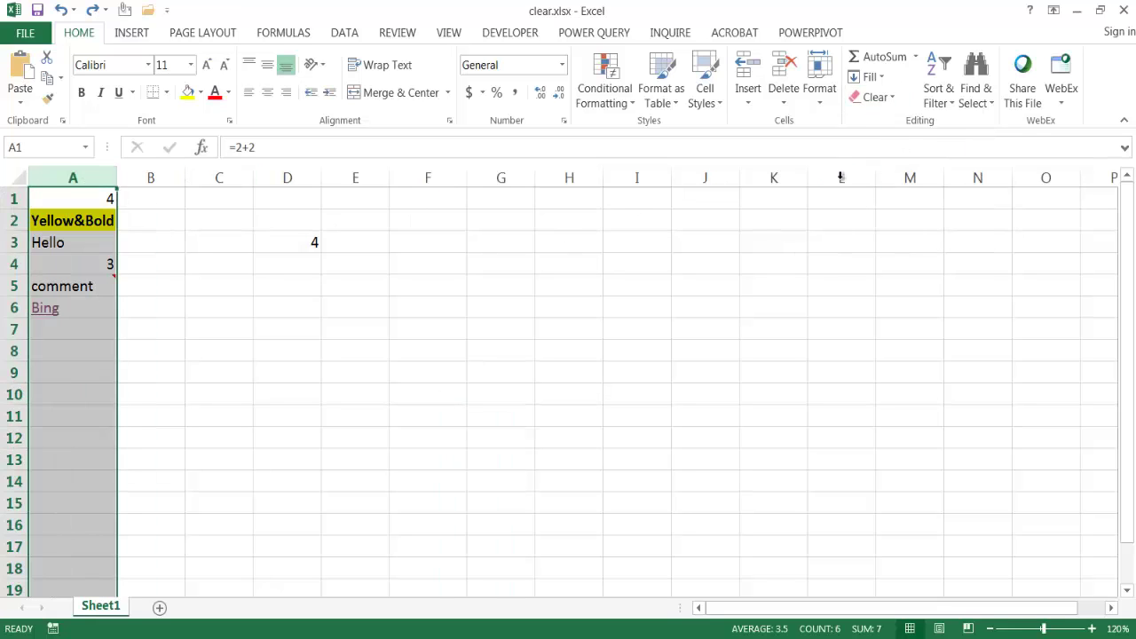
{"action": "left_click", "coordinate": [876, 97]}
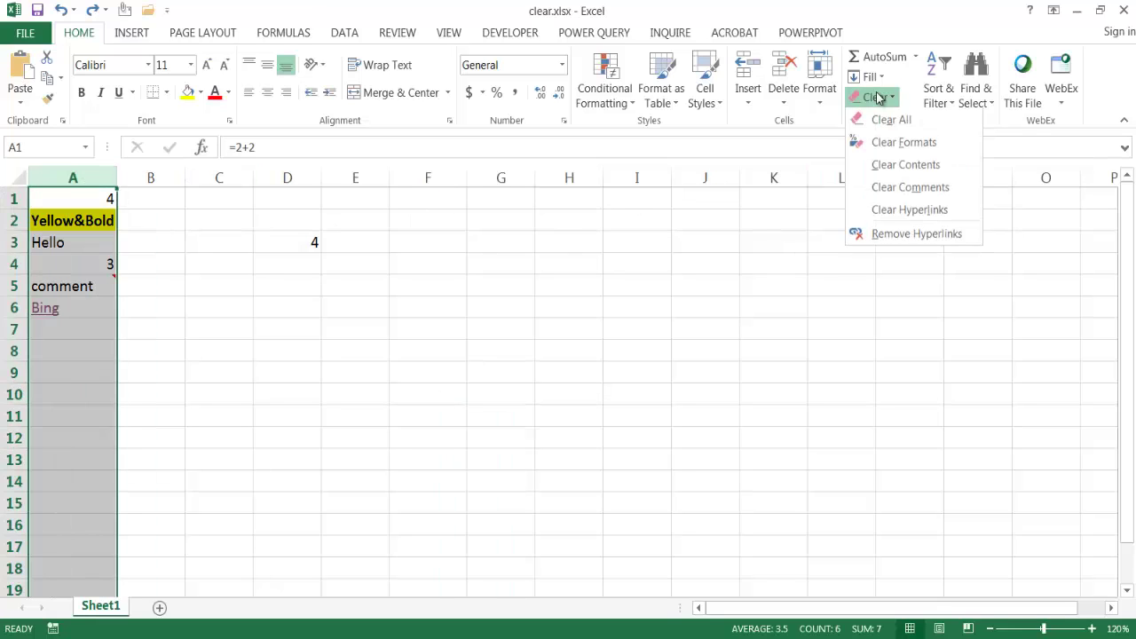
{"action": "left_click", "coordinate": [911, 144]}
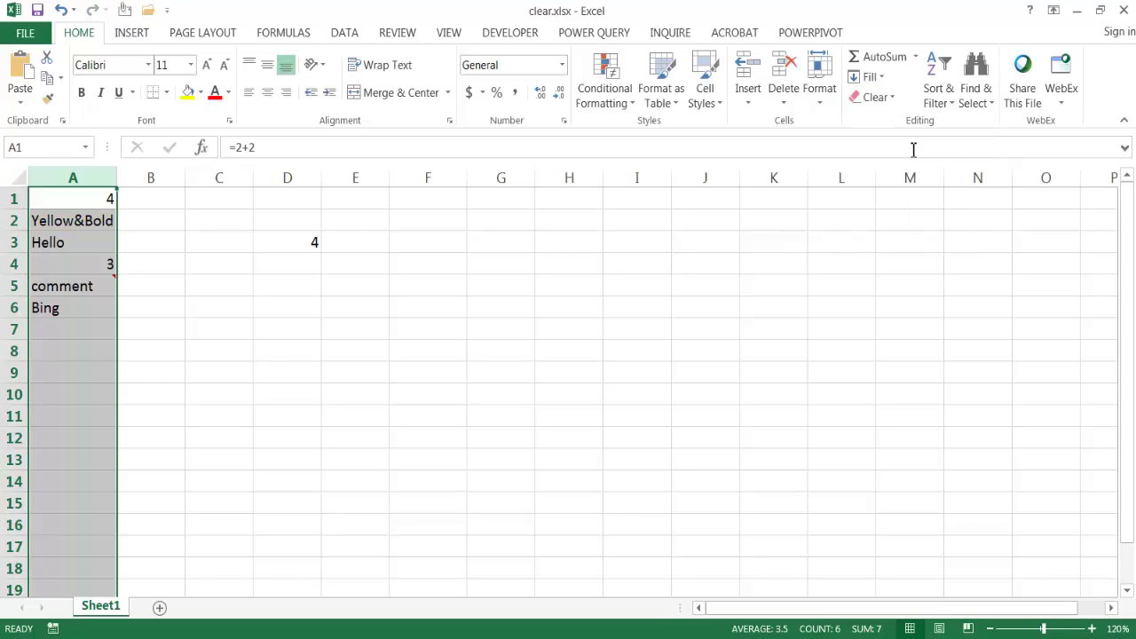
{"action": "left_click", "coordinate": [78, 221]}
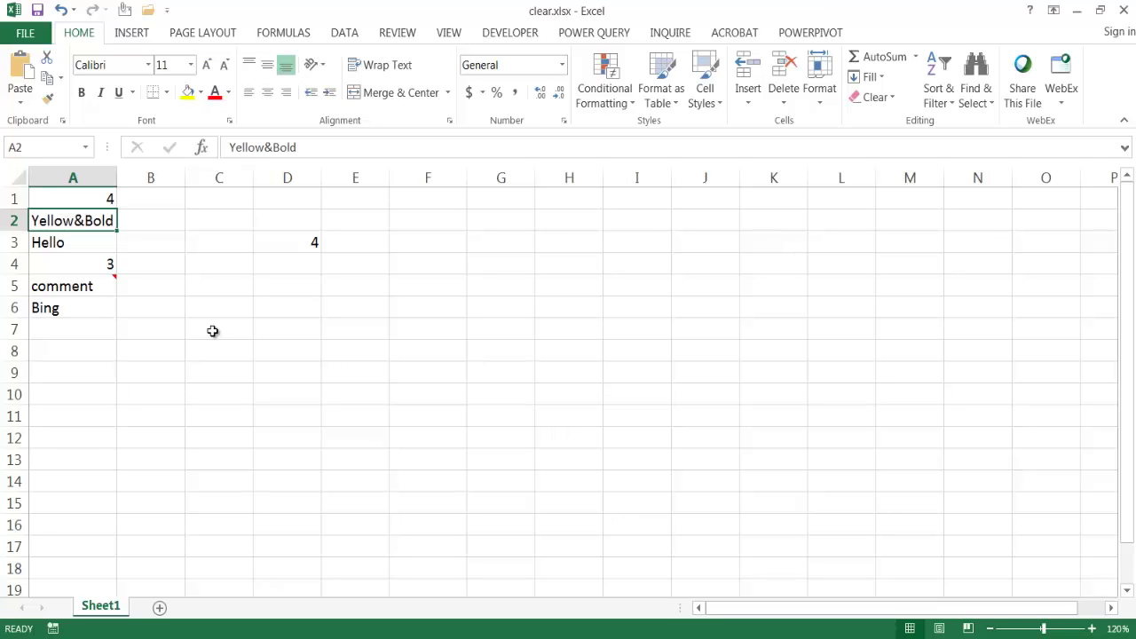
{"action": "key", "text": "ctrl+z"}
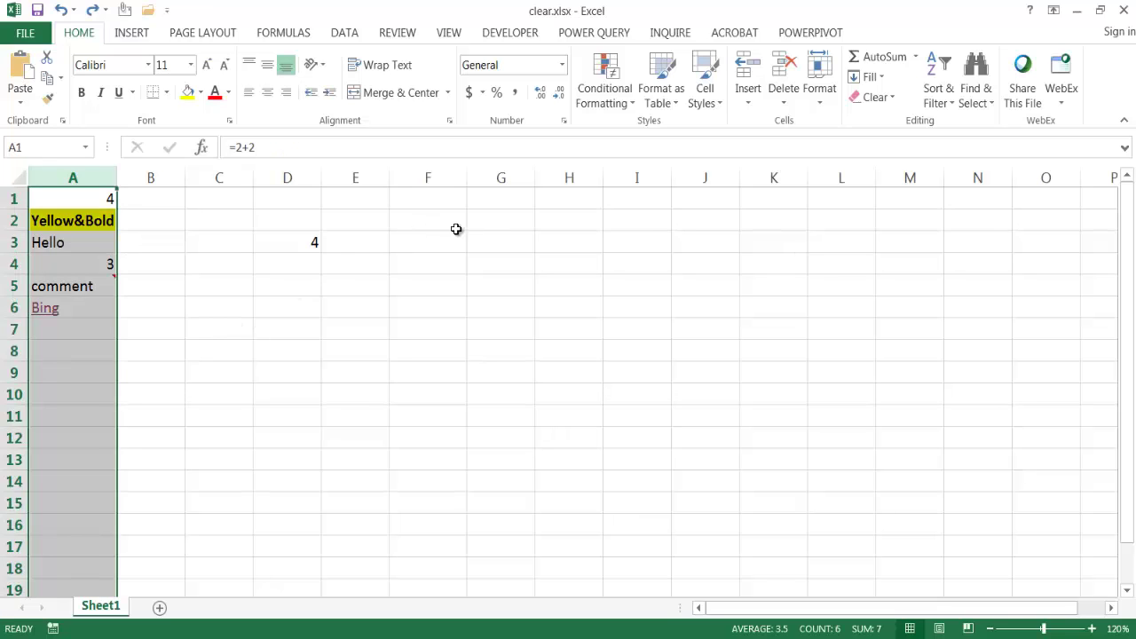
Step: Clear only the contents of column A and enter the test text "sa;ldkjf" in cell A2
{"action": "left_click", "coordinate": [859, 96]}
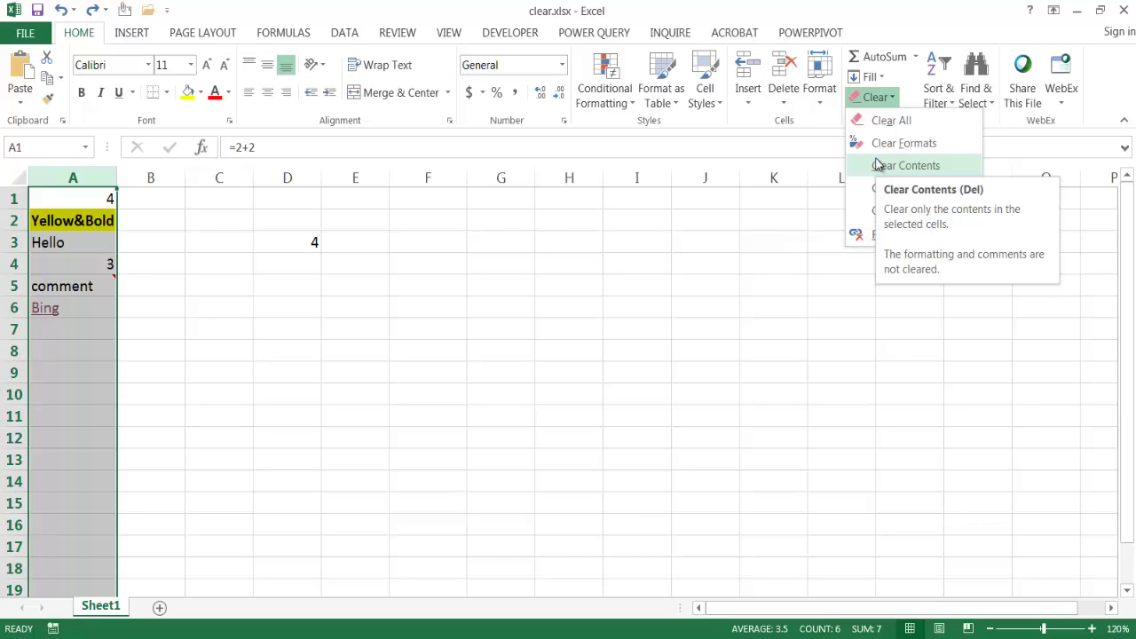
{"action": "left_click", "coordinate": [877, 165]}
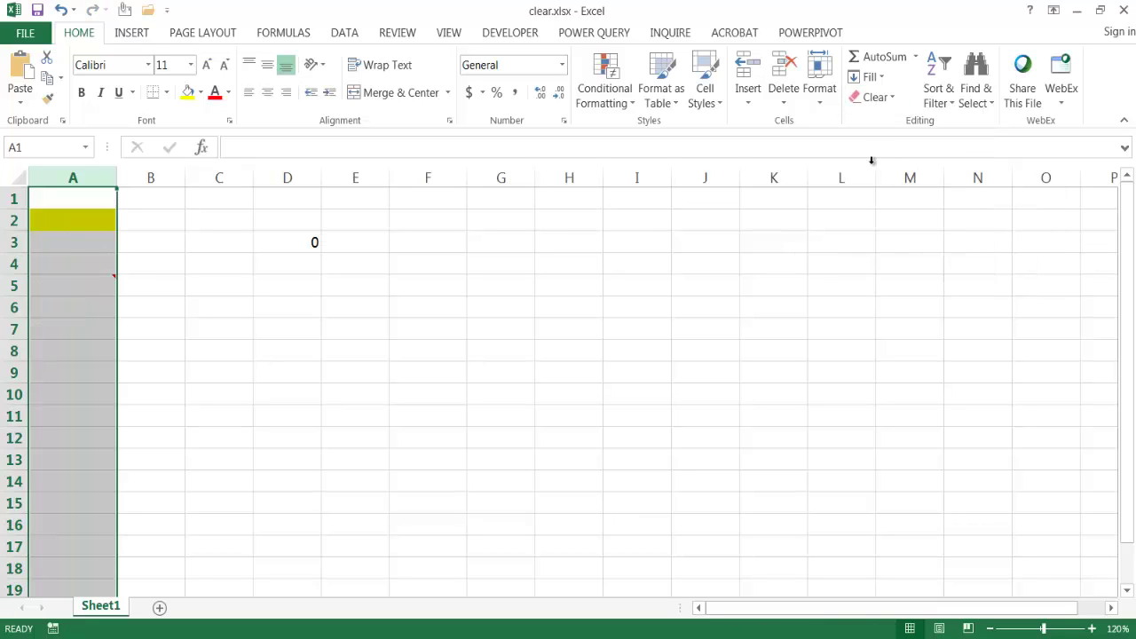
{"action": "left_click", "coordinate": [90, 227]}
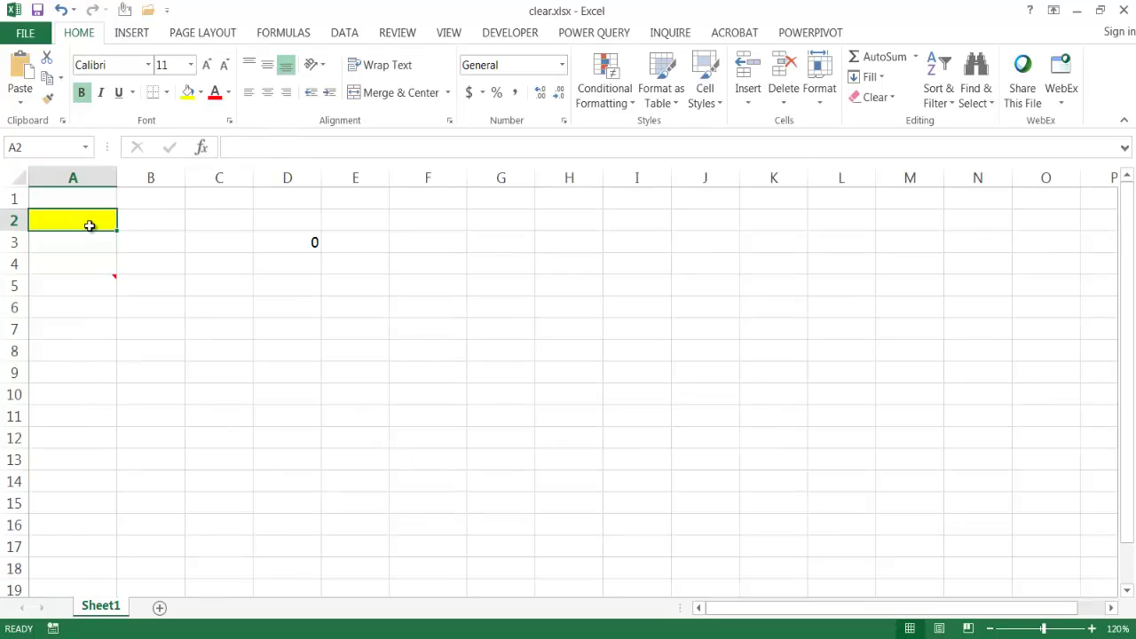
{"action": "type", "text": "sa;ldkjf"}
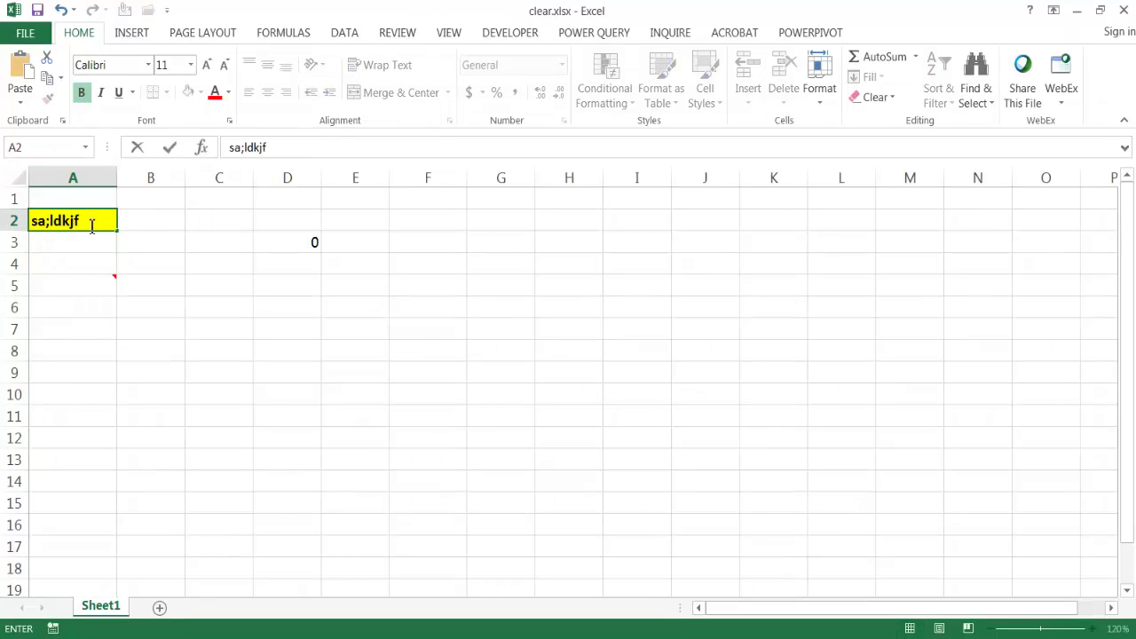
{"action": "mouse_move", "coordinate": [88, 279]}
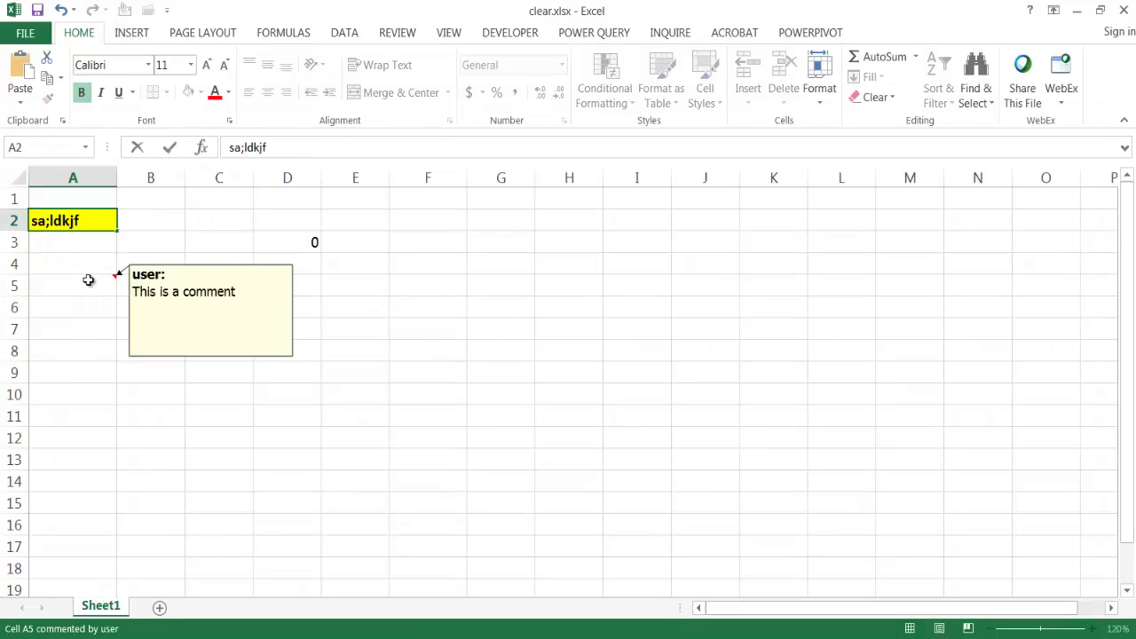
Step: Delete the test text from A2 and undo the edits back to before column A's contents were cleared
{"action": "key", "text": "BackSpace"}
{"action": "key", "text": "BackSpace"}
{"action": "key", "text": "BackSpace"}
{"action": "key", "text": "BackSpace"}
{"action": "key", "text": "BackSpace"}
{"action": "key", "text": "BackSpace"}
{"action": "key", "text": "BackSpace"}
{"action": "key", "text": "BackSpace"}
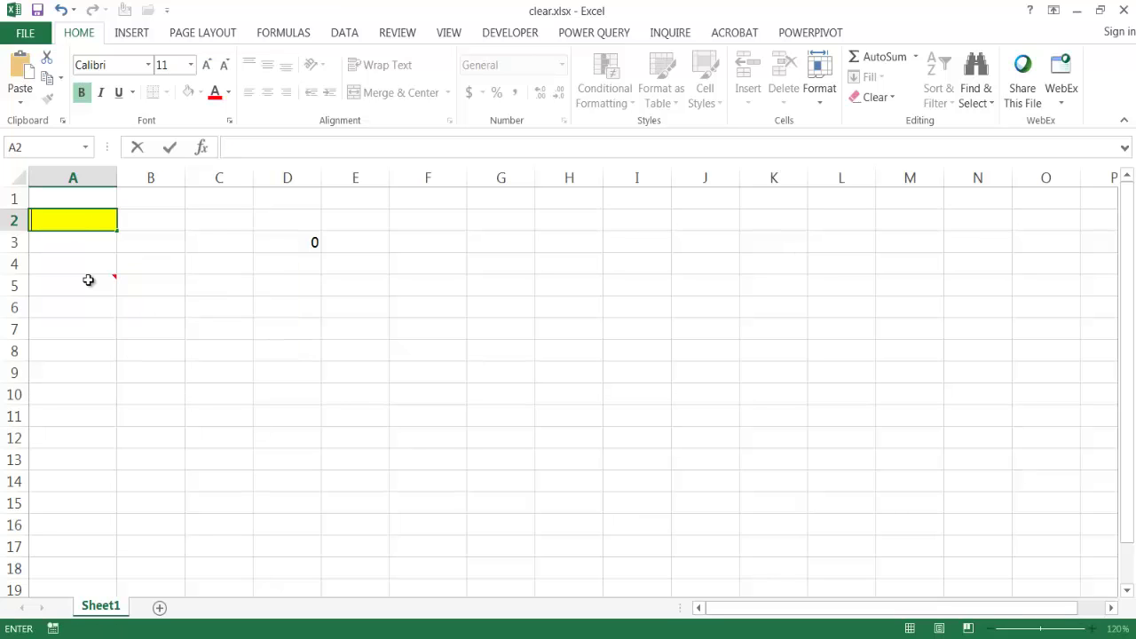
{"action": "key", "text": "ctrl+z"}
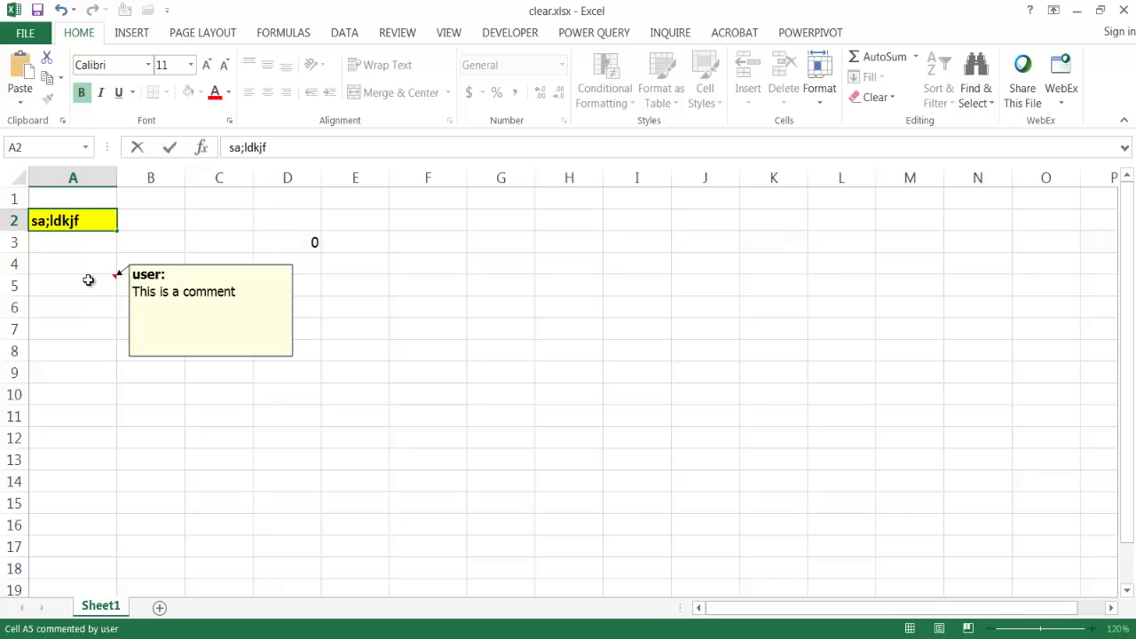
{"action": "left_click", "coordinate": [192, 410]}
{"action": "key", "text": "ctrl+z"}
{"action": "key", "text": "ctrl+z"}
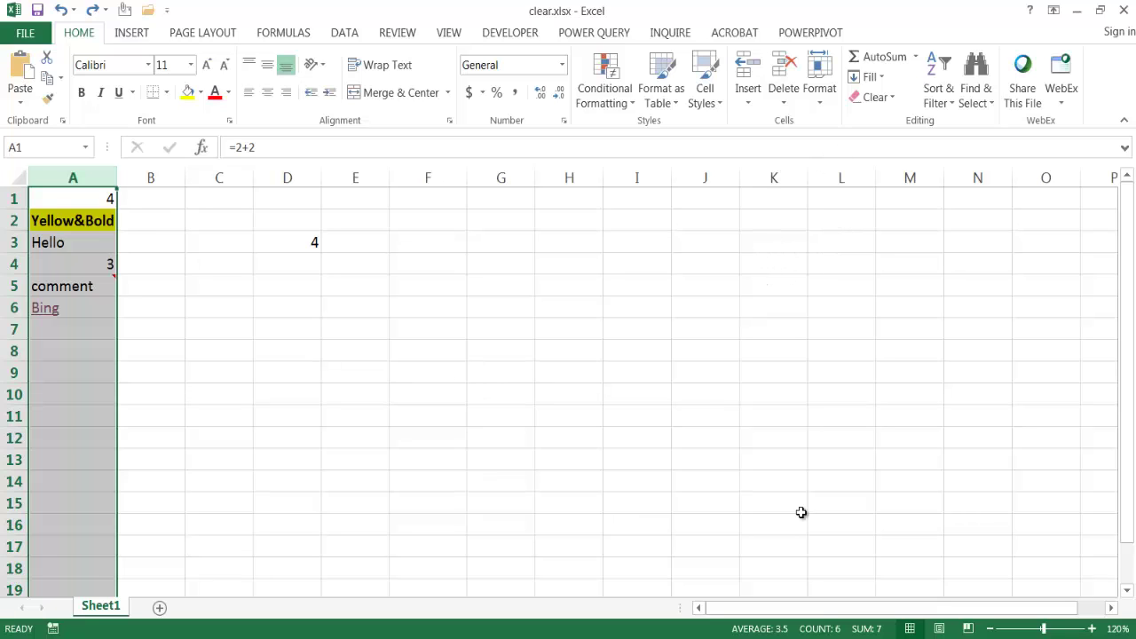
Step: Clear only the comments from column A, check cell A5, and undo the clearing
{"action": "left_click", "coordinate": [870, 99]}
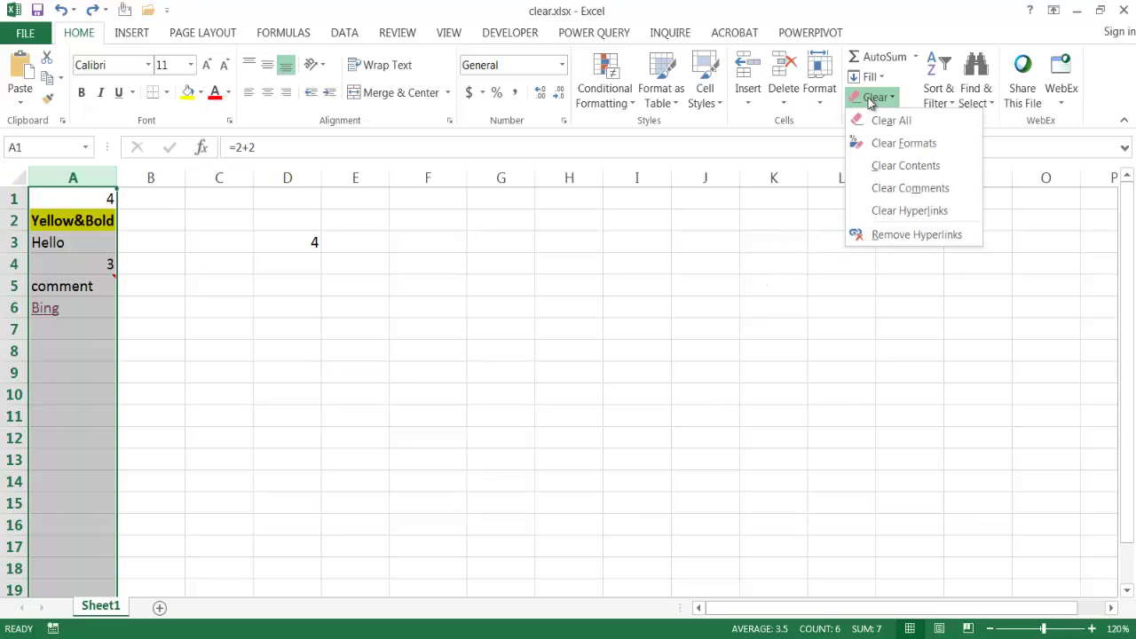
{"action": "left_click", "coordinate": [881, 188]}
{"action": "left_click", "coordinate": [91, 285]}
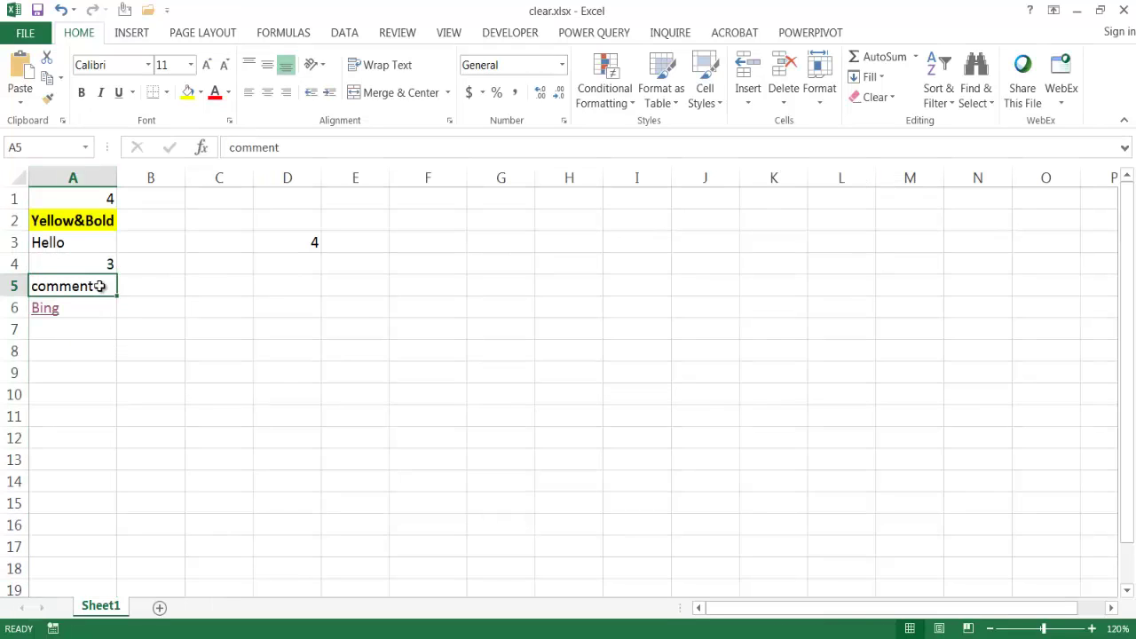
{"action": "key", "text": "ctrl+z"}
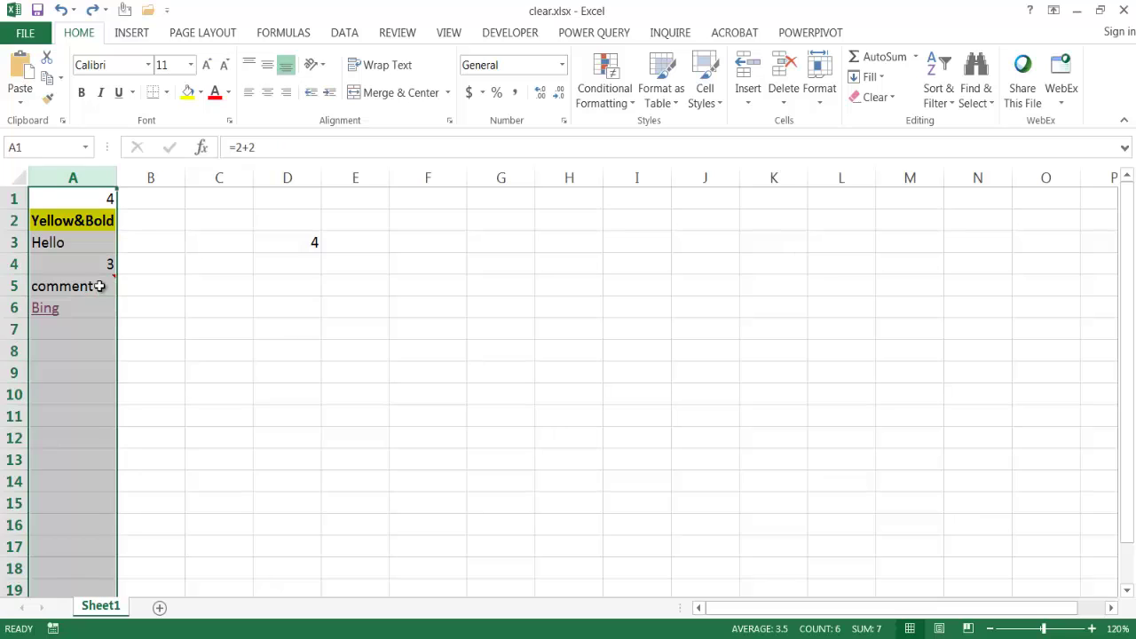
Step: Inspect the link address of the Bing hyperlink in cell A6
{"action": "left_click", "coordinate": [869, 98]}
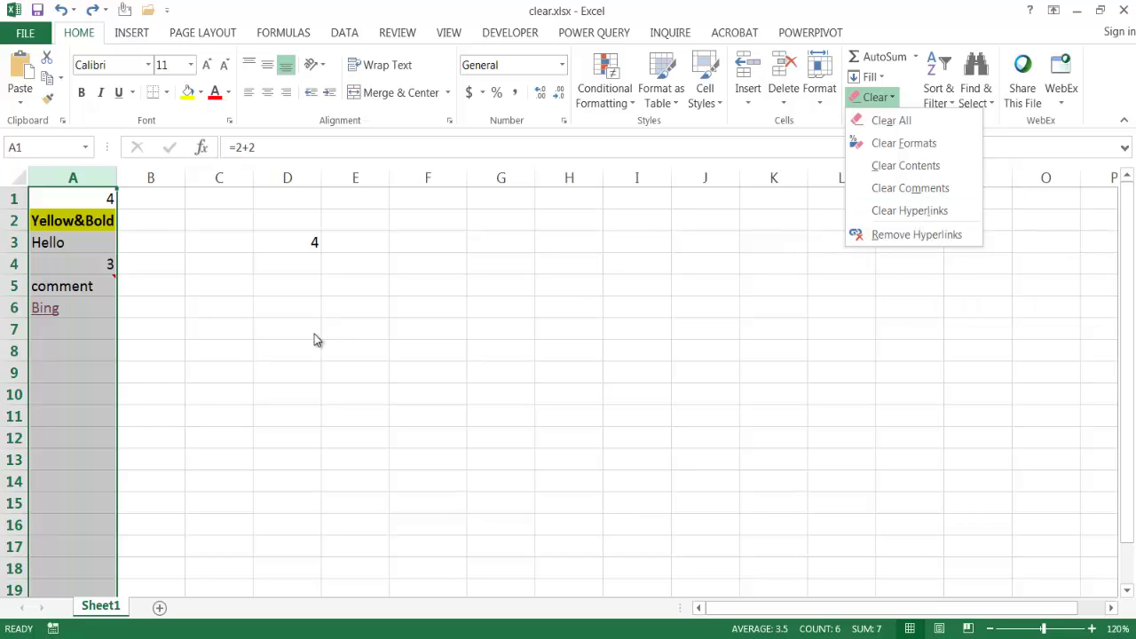
{"action": "left_click", "coordinate": [122, 347]}
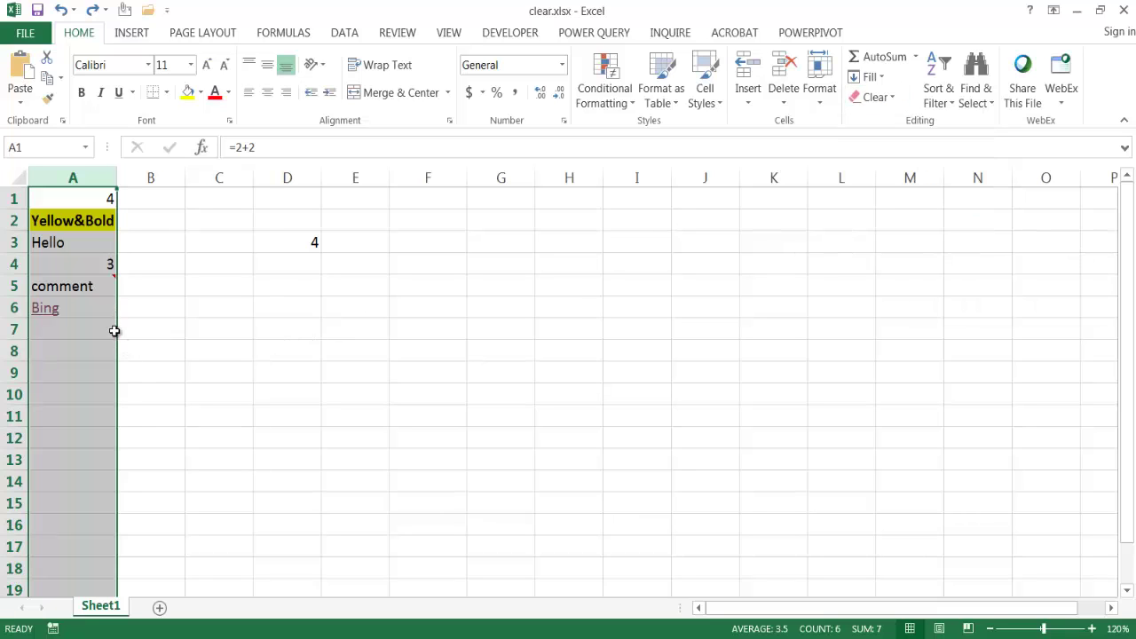
{"action": "left_click_drag", "start_coordinate": [118, 330], "coordinate": [125, 348]}
{"action": "left_click", "coordinate": [124, 330]}
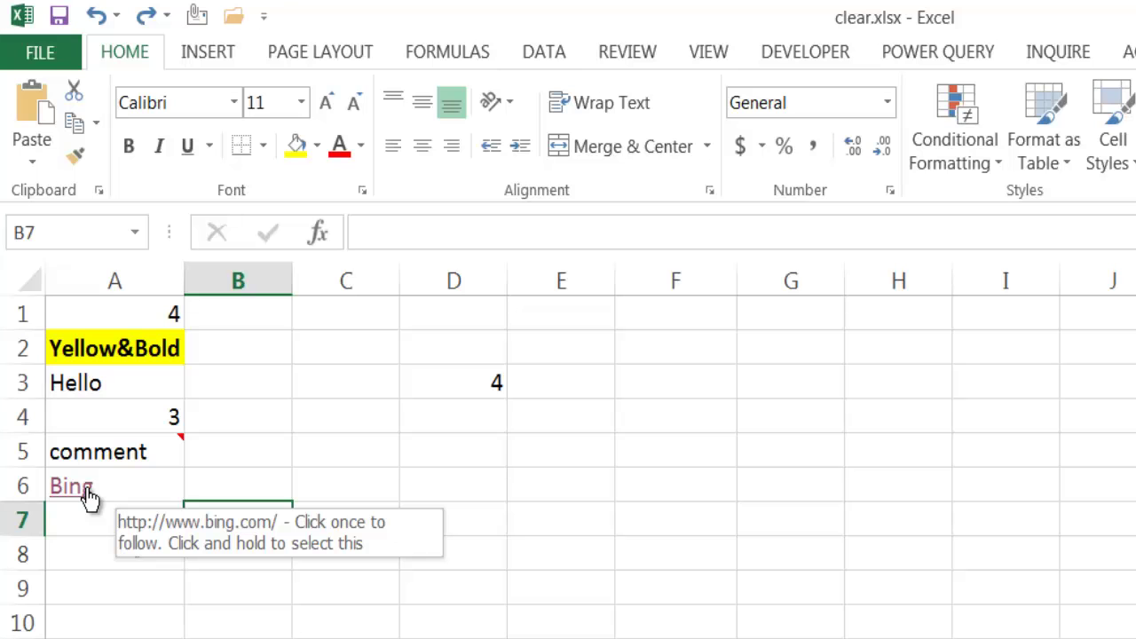
Step: Apply Clear Hyperlinks to column A and open the Bing cell A6 for editing
{"action": "left_click", "coordinate": [98, 274]}
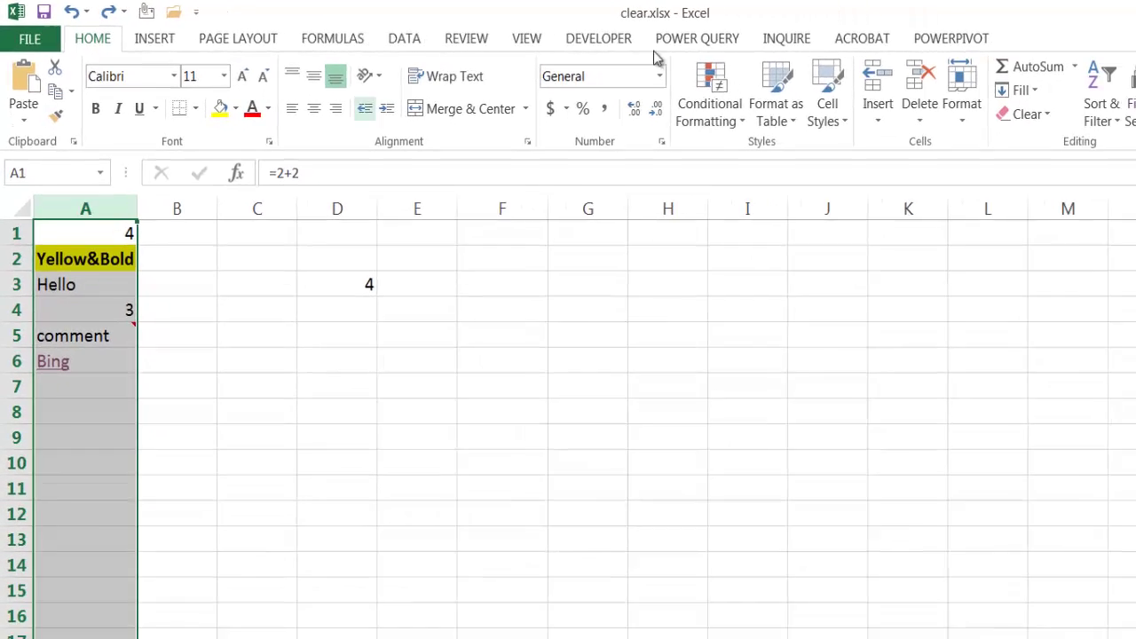
{"action": "left_click", "coordinate": [1026, 114]}
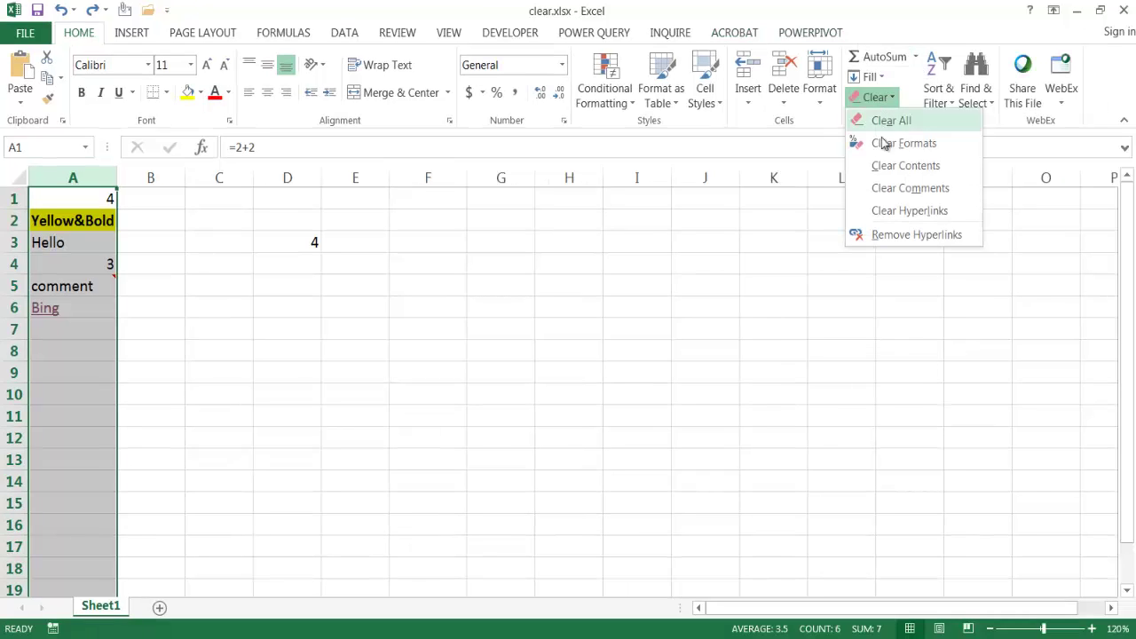
{"action": "left_click", "coordinate": [885, 210]}
{"action": "left_click", "coordinate": [382, 417]}
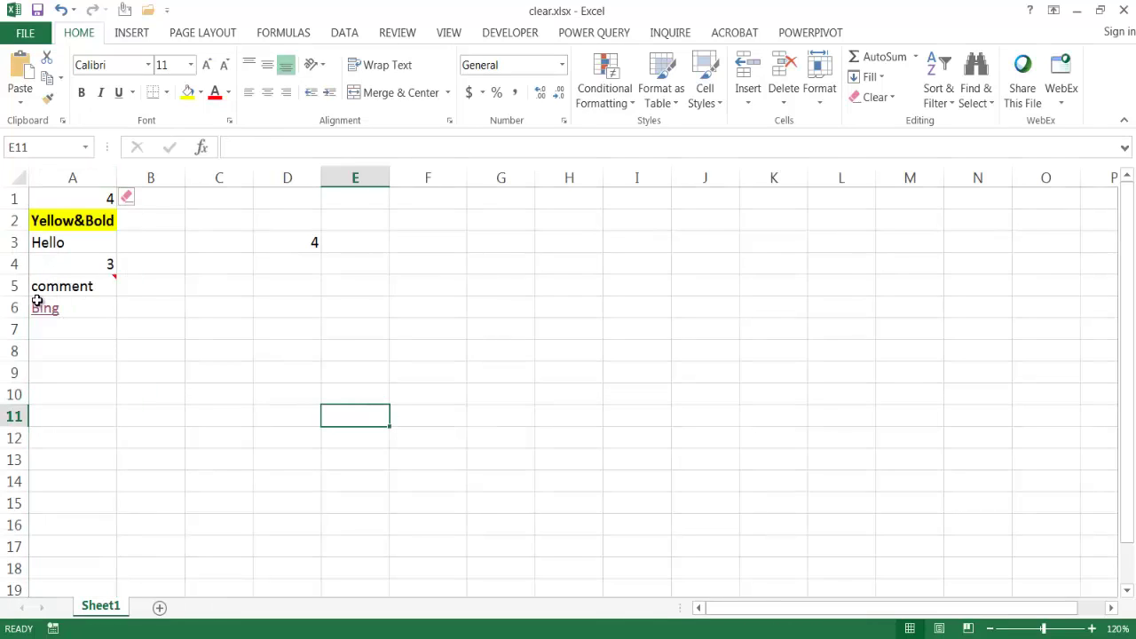
{"action": "left_click", "coordinate": [67, 312]}
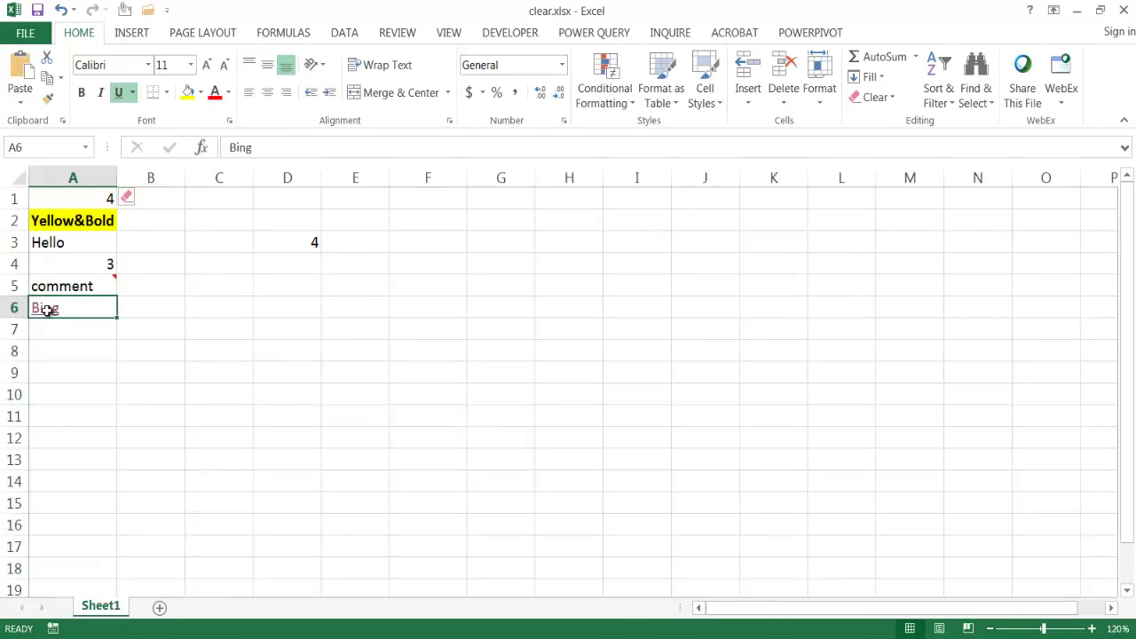
{"action": "double_click", "coordinate": [46, 310]}
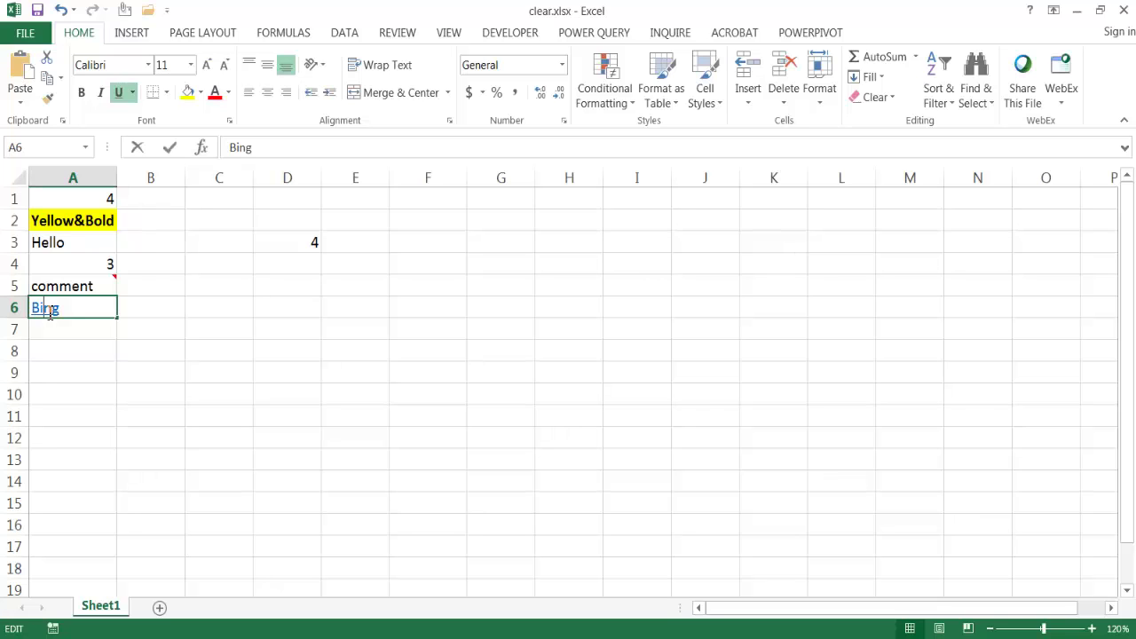
Step: Finish editing the Bing cell A6, reselect it, and review the available Clear options
{"action": "double_click", "coordinate": [46, 309]}
{"action": "left_click", "coordinate": [82, 331]}
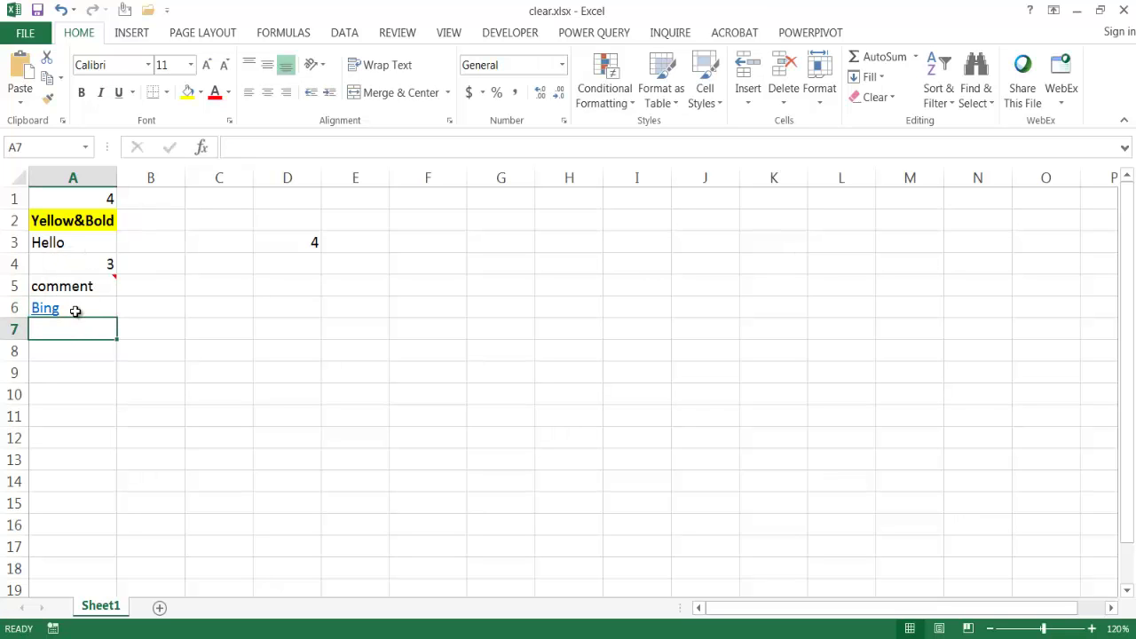
{"action": "left_click", "coordinate": [75, 307]}
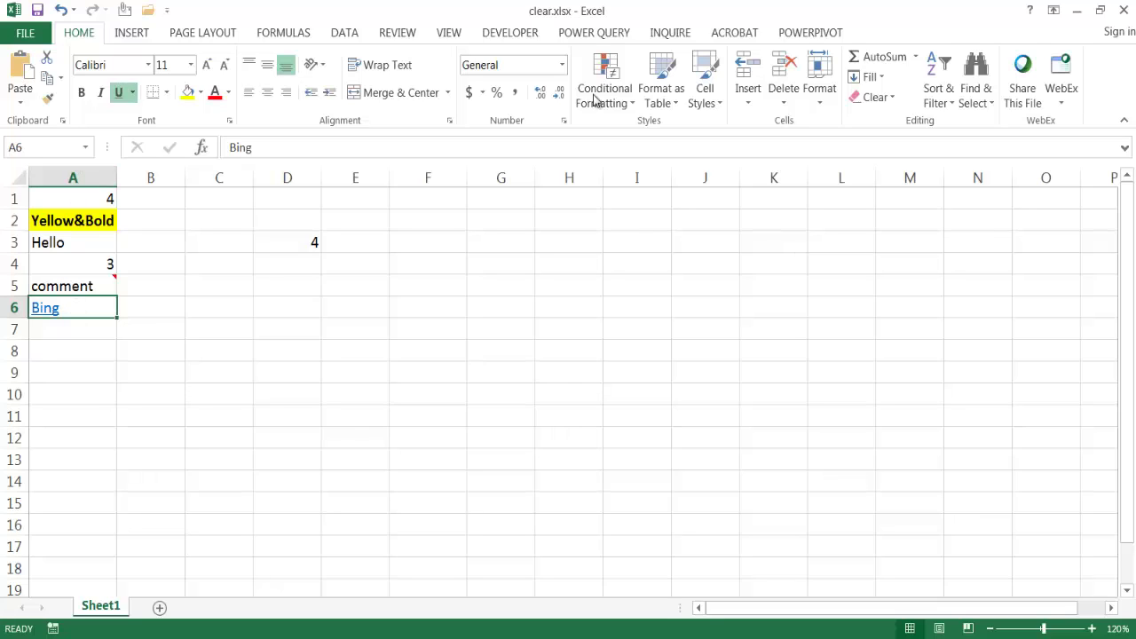
{"action": "left_click", "coordinate": [857, 96]}
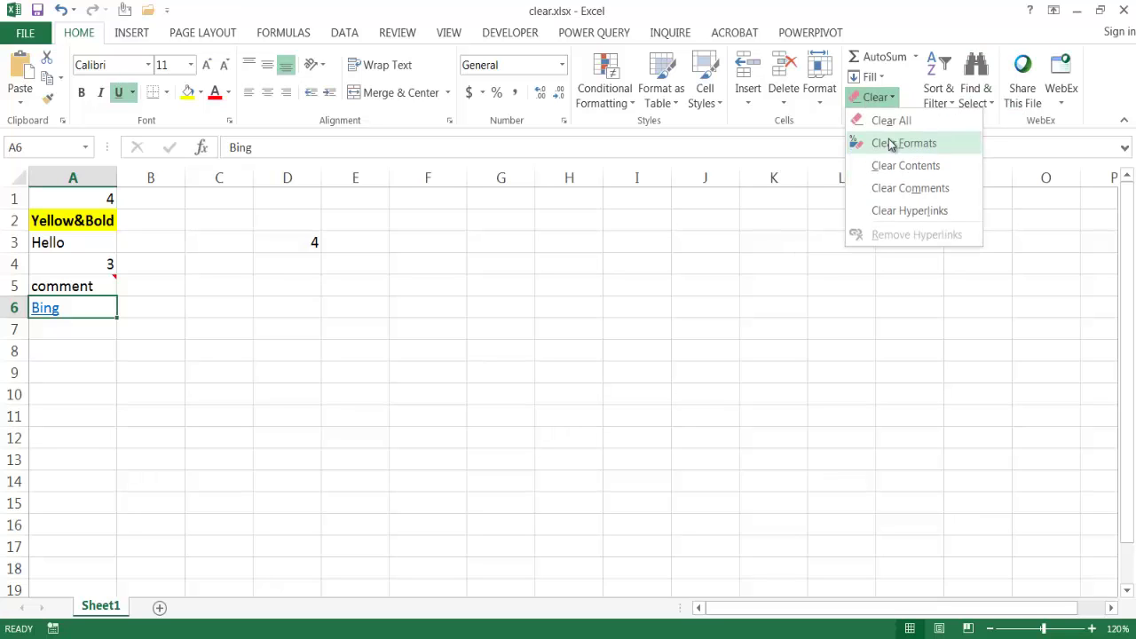
{"action": "left_click", "coordinate": [762, 483]}
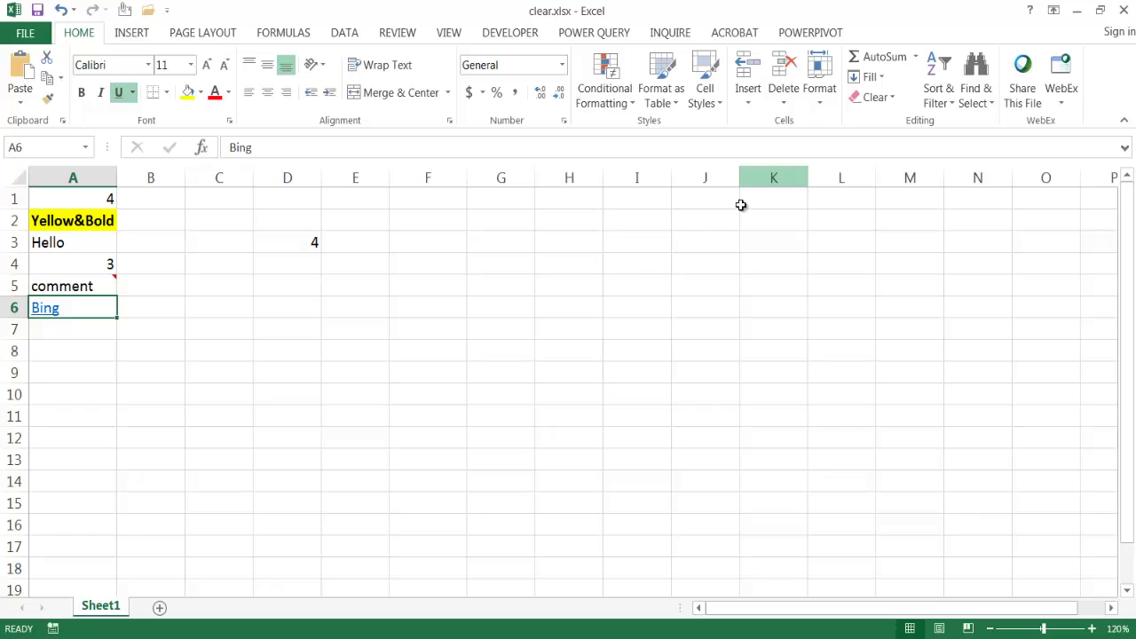
{"action": "left_click", "coordinate": [876, 98]}
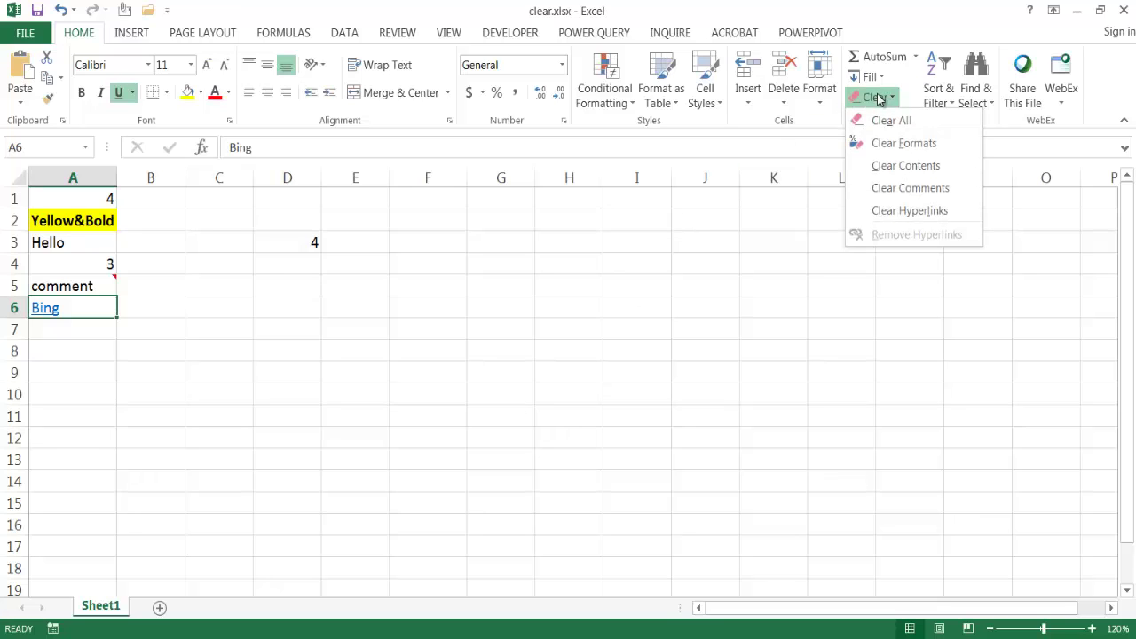
{"action": "left_click", "coordinate": [508, 358]}
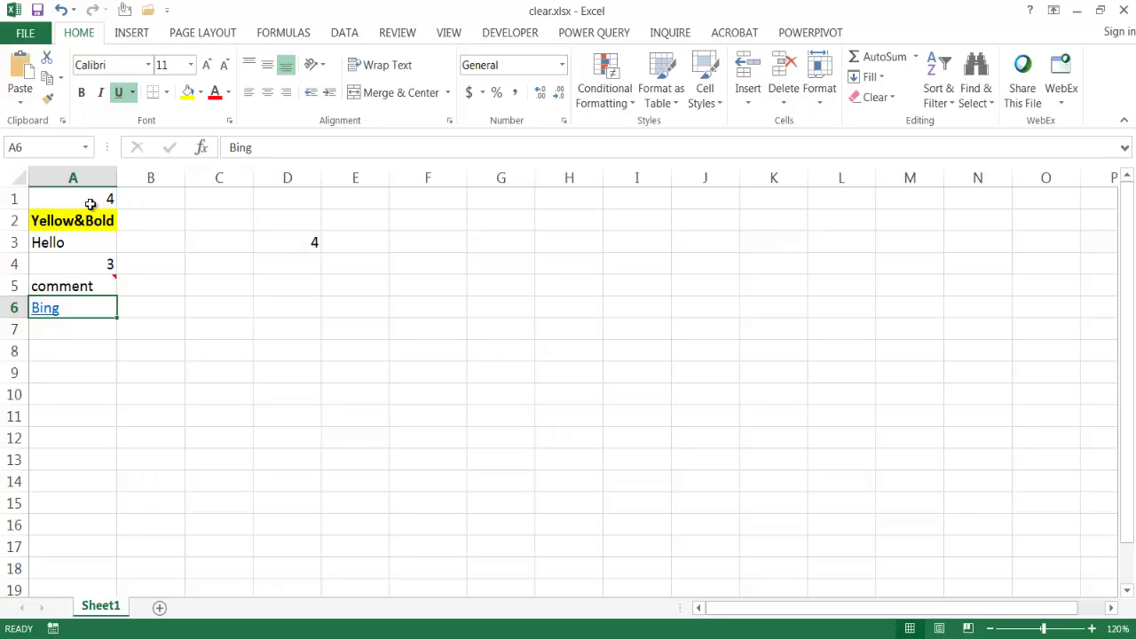
Step: Clear the contents of A1:A6 using the fill handle, and undo the clearing
{"action": "left_click_drag", "start_coordinate": [80, 199], "coordinate": [79, 310]}
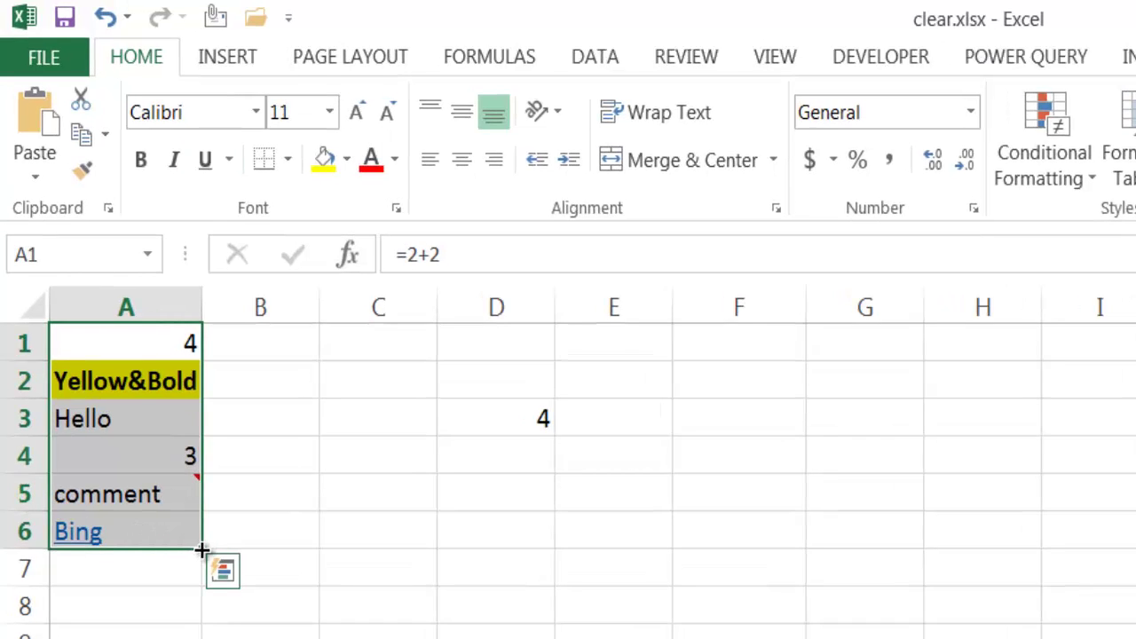
{"action": "left_click_drag", "start_coordinate": [203, 551], "coordinate": [100, 328]}
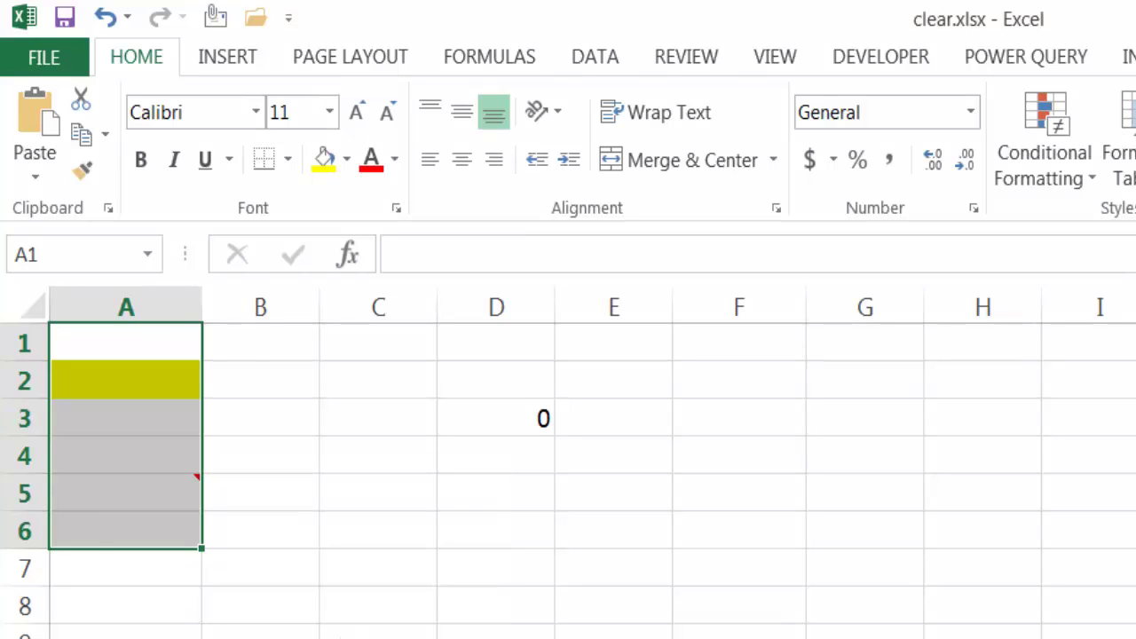
{"action": "key", "text": "ctrl+z"}
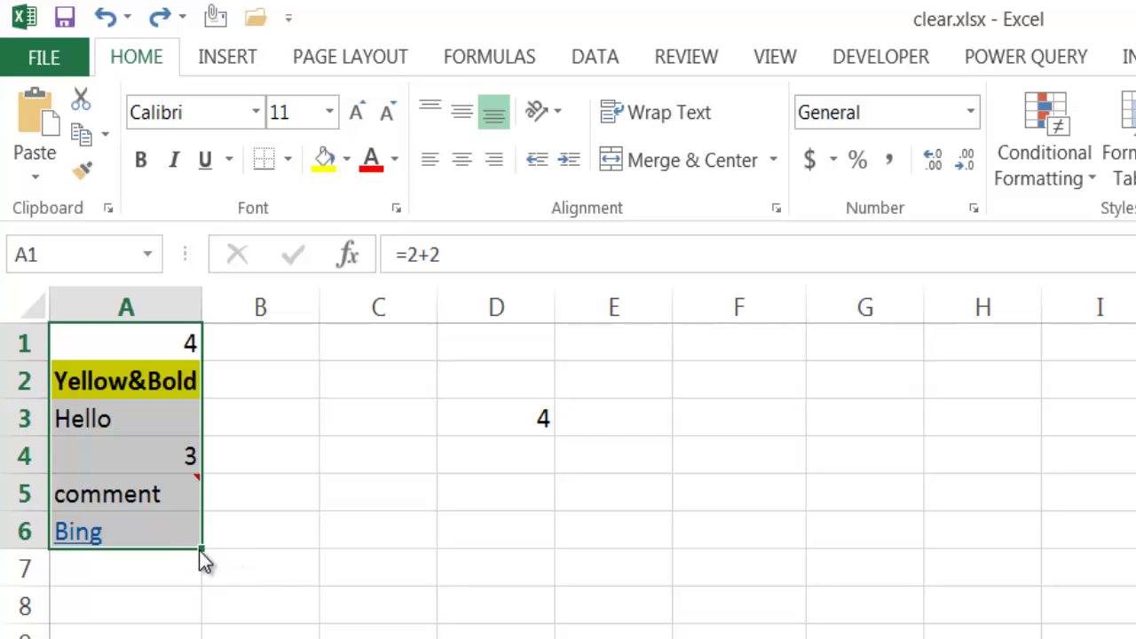
Step: Clear everything from A1:A6, including formats and comments, using the fill handle
{"action": "mouse_move", "coordinate": [201, 550]}
{"action": "key", "text": "ctrl"}
{"action": "left_click_drag", "start_coordinate": [202, 550], "coordinate": [76, 311]}
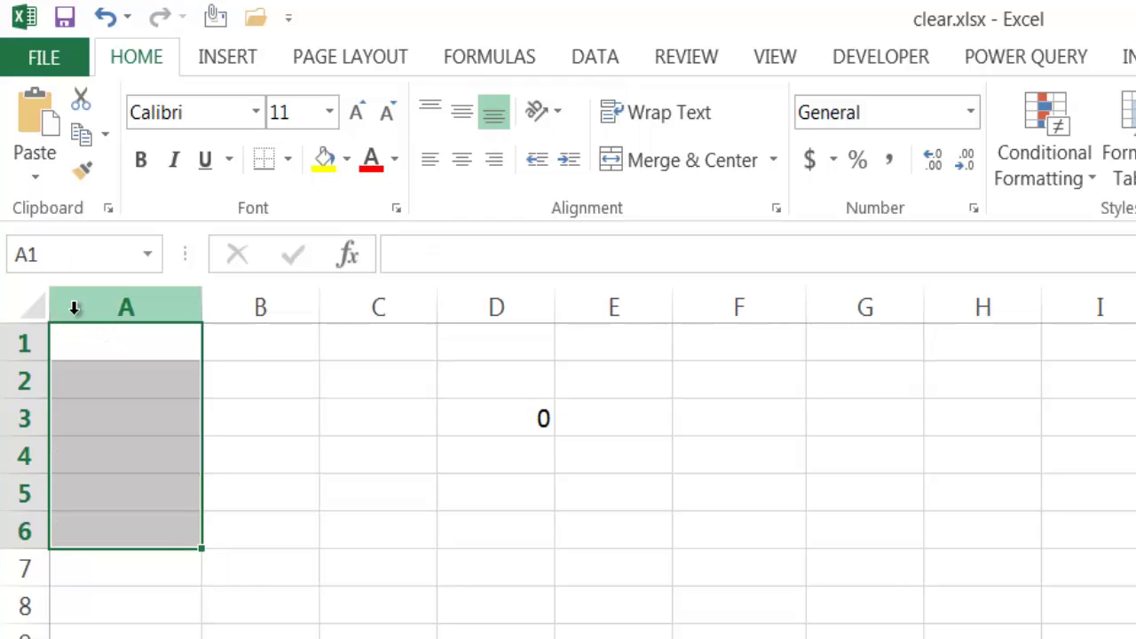
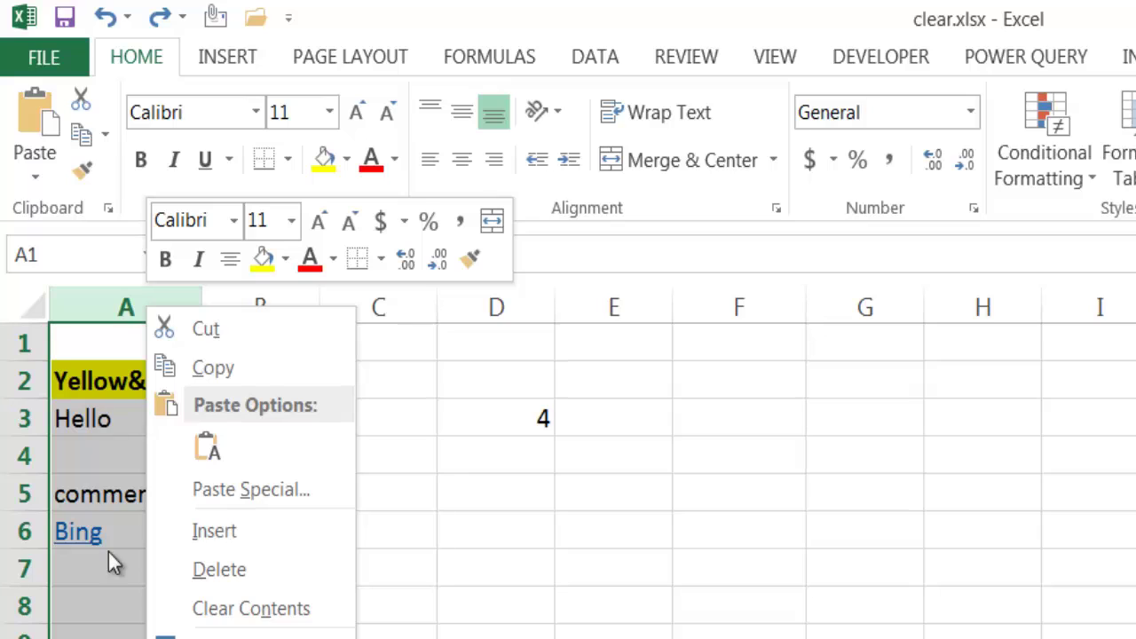
Step: Dismiss column A's context options, review the Clear choices, and inspect the formula in cell D3
{"action": "key", "text": "Escape"}
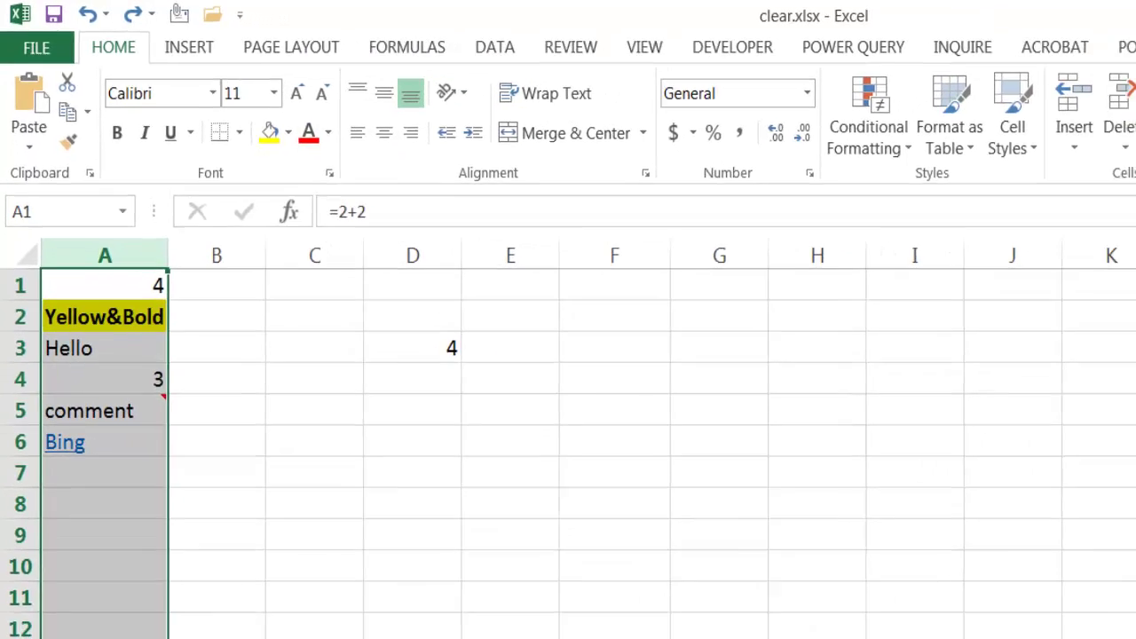
{"action": "left_click", "coordinate": [934, 101]}
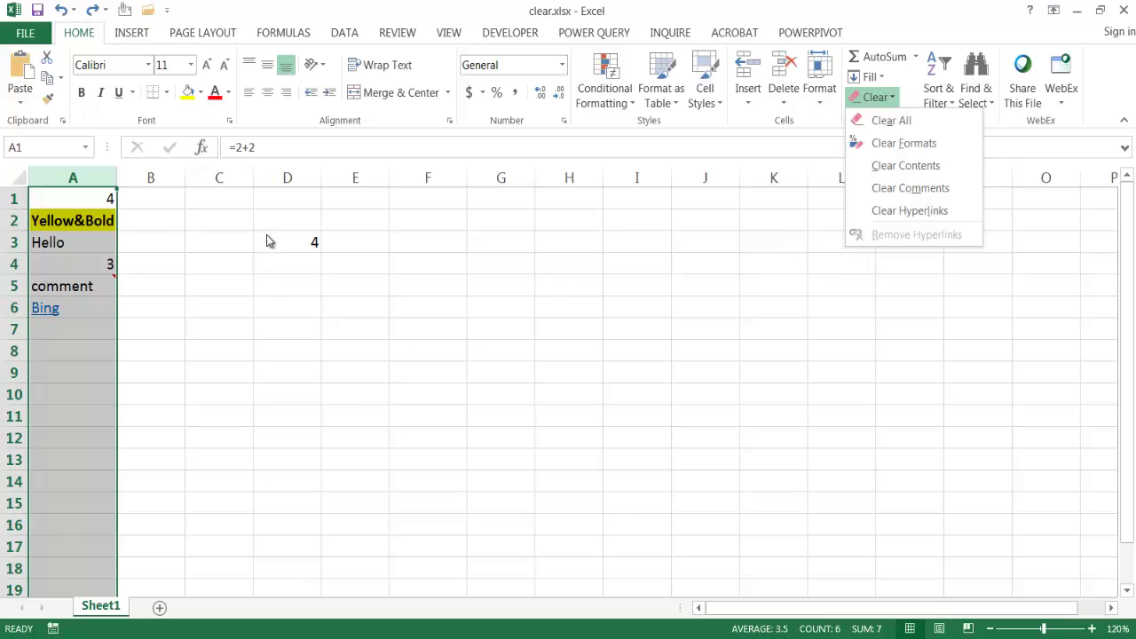
{"action": "left_click", "coordinate": [282, 243]}
{"action": "left_click", "coordinate": [285, 241]}
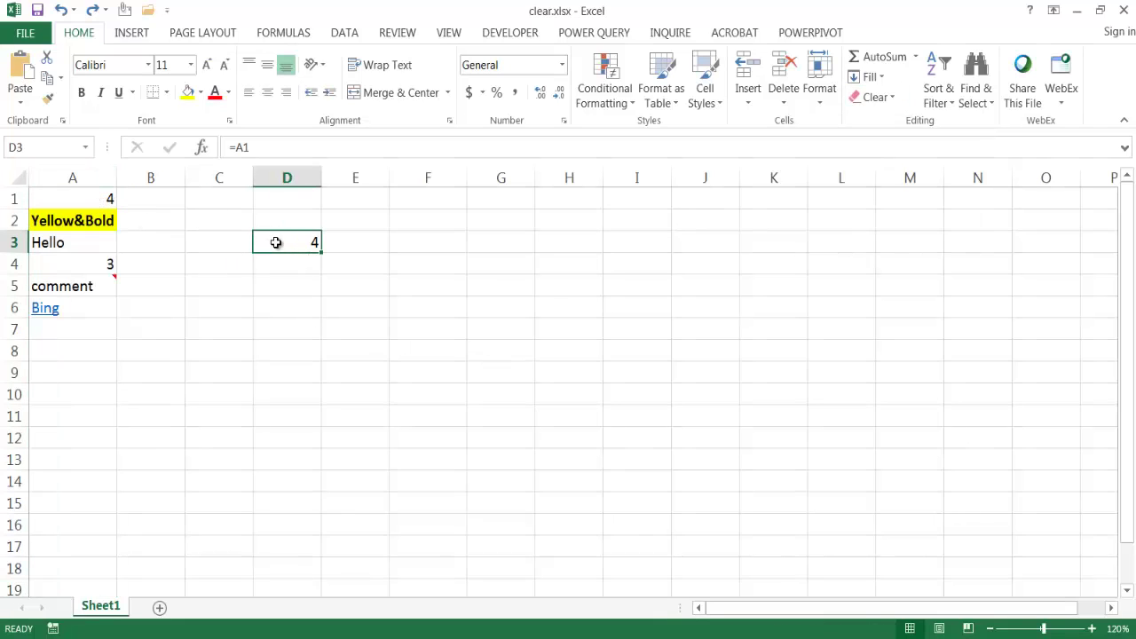
Step: Apply Clear All to the whole of column A
{"action": "left_click", "coordinate": [75, 176]}
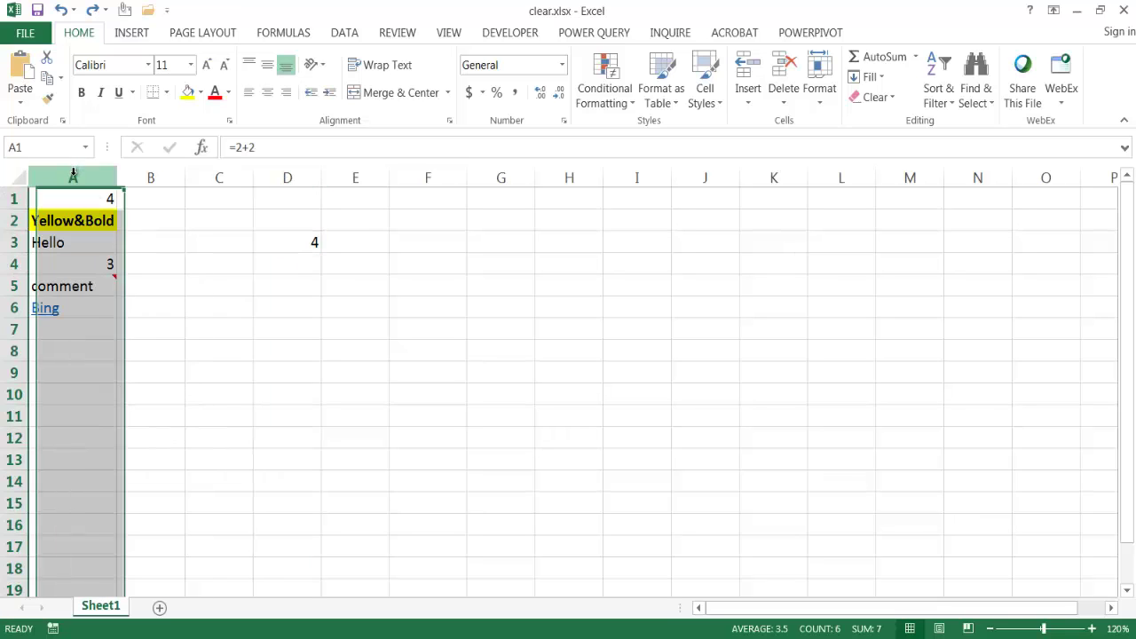
{"action": "left_click", "coordinate": [873, 97]}
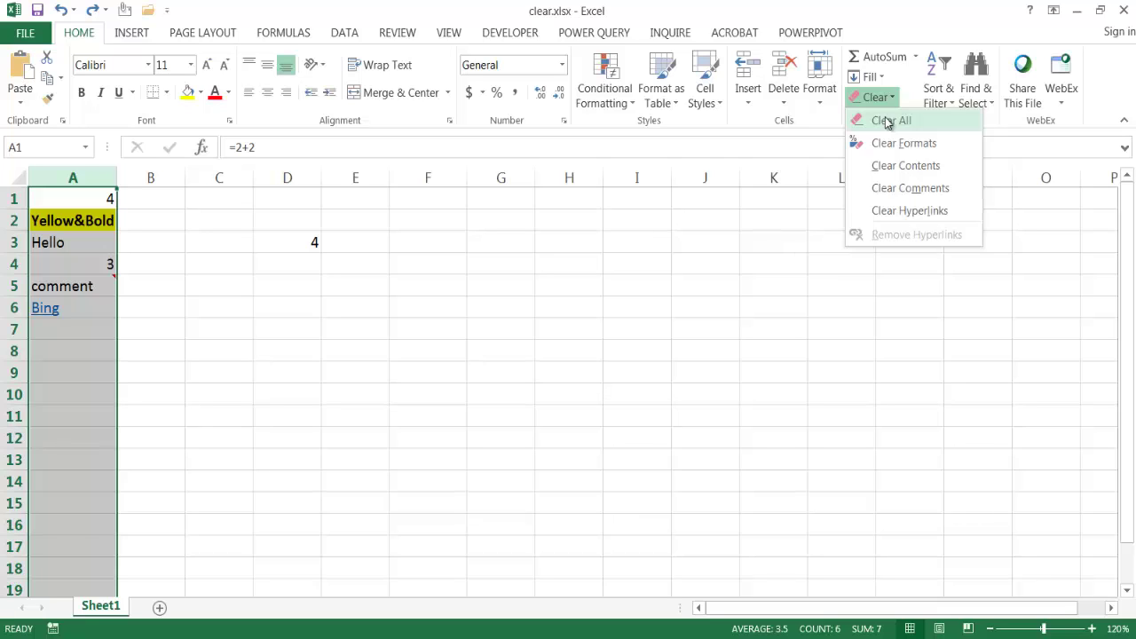
{"action": "left_click", "coordinate": [888, 121]}
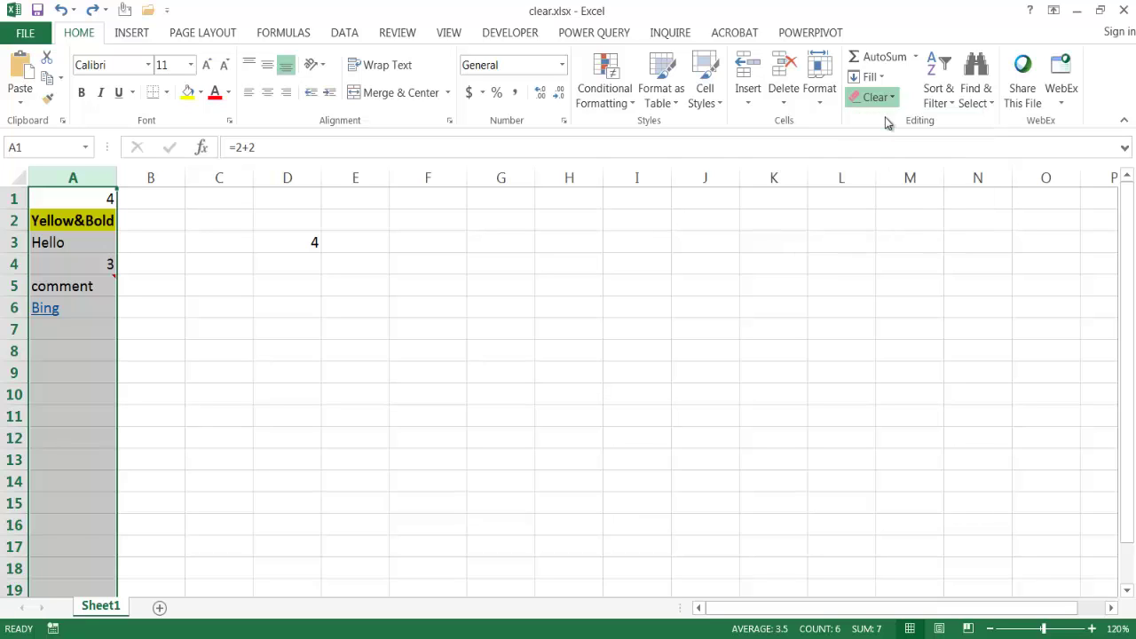
{"action": "left_click", "coordinate": [518, 296]}
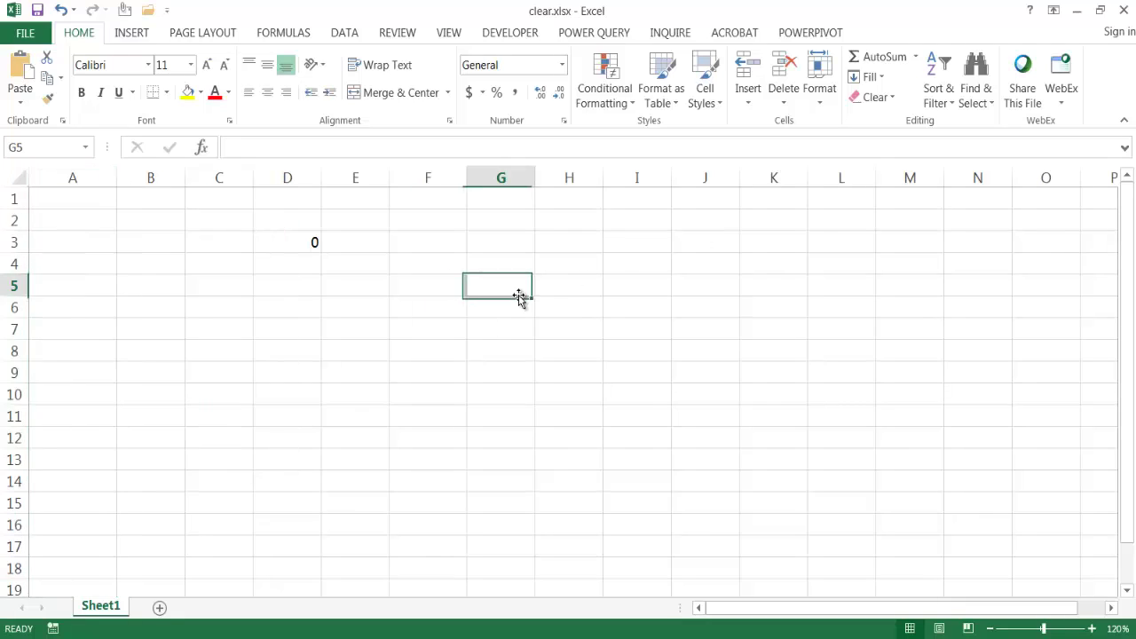
Step: Check cell A1 and the formula in D3, and undo the Clear All on column A
{"action": "left_click", "coordinate": [78, 177]}
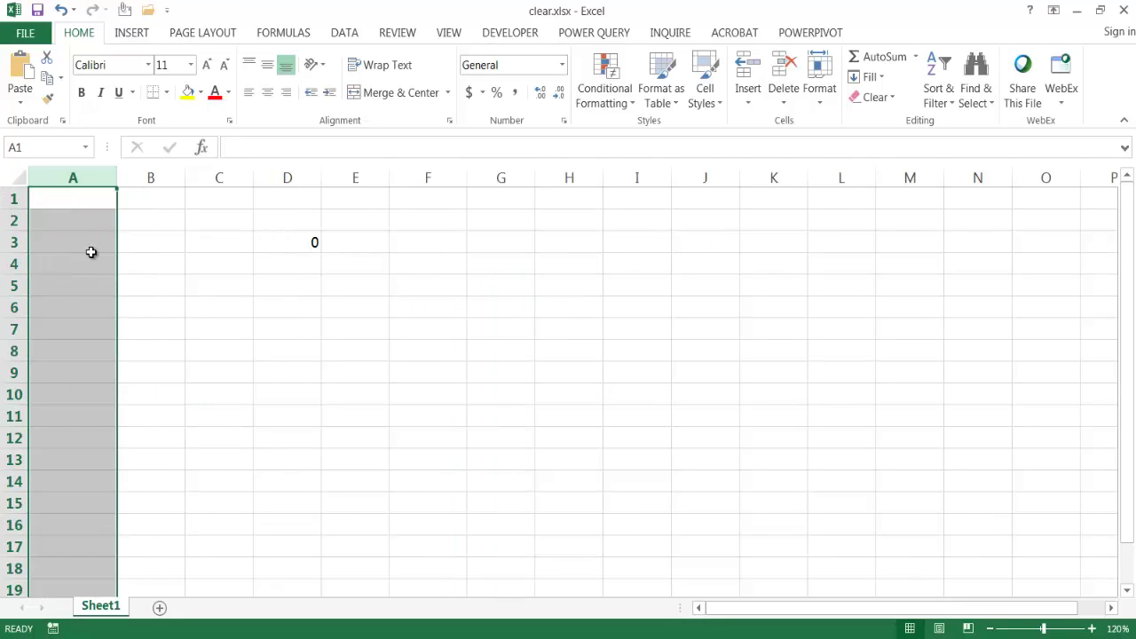
{"action": "left_click", "coordinate": [271, 244]}
{"action": "left_click", "coordinate": [107, 192]}
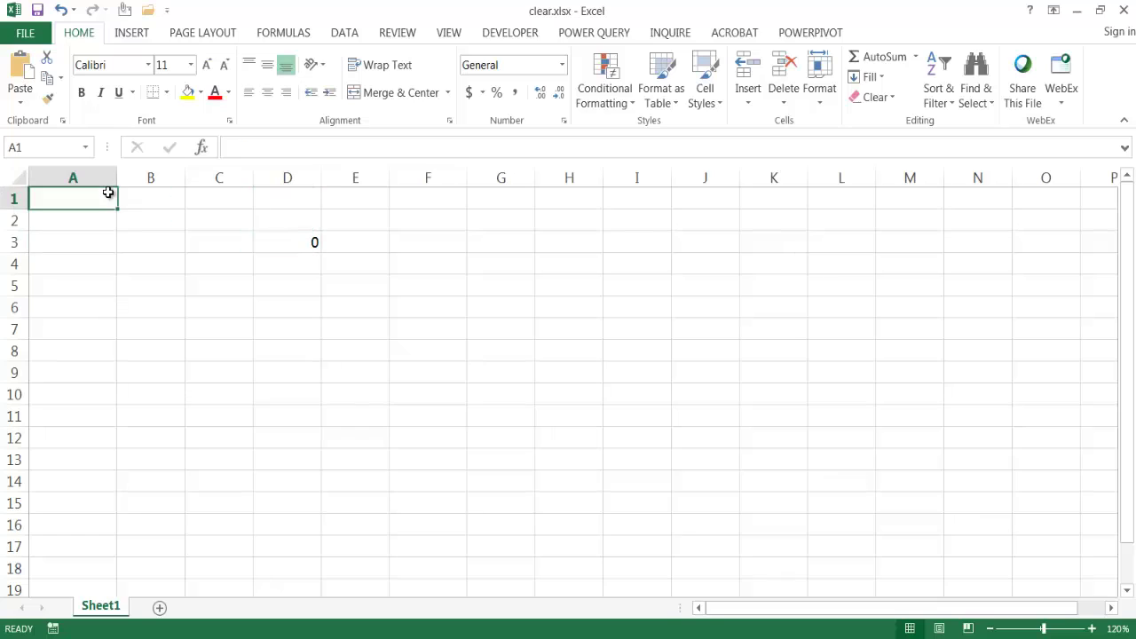
{"action": "left_click", "coordinate": [278, 241]}
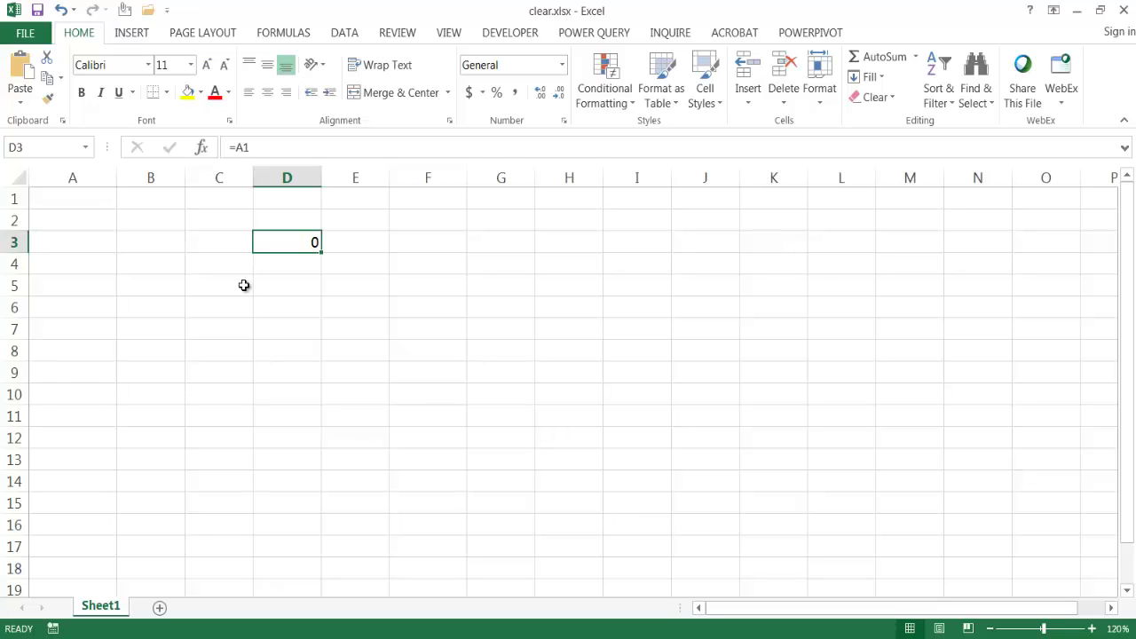
{"action": "key", "text": "ctrl+z"}
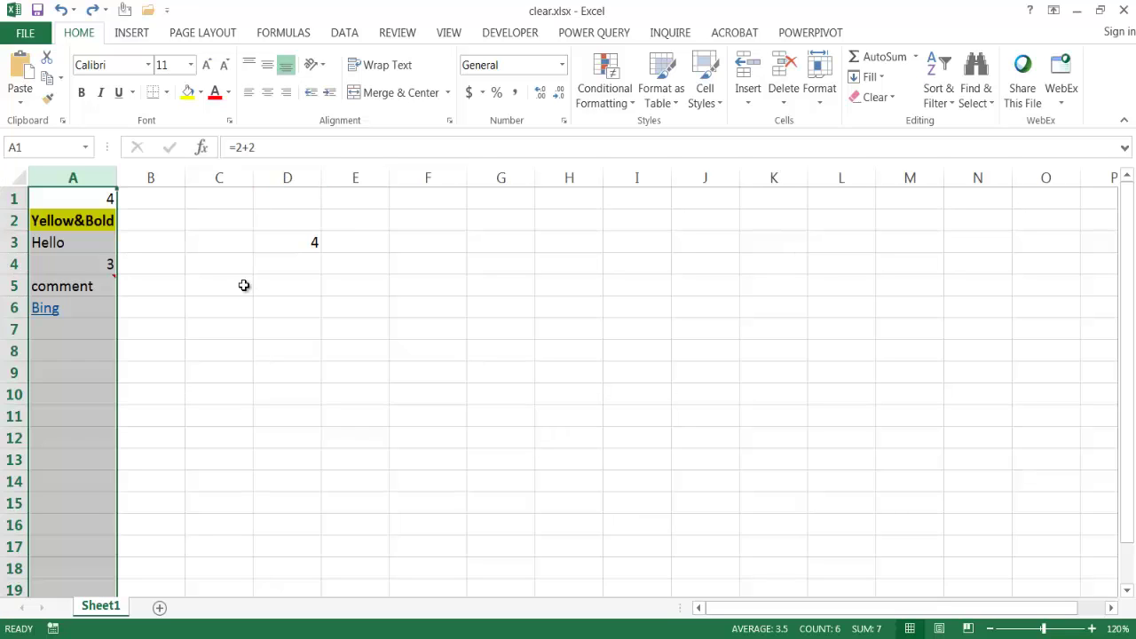
Step: Delete the entire column A, check the dependent formula in C3, and undo the deletion
{"action": "right_click", "coordinate": [51, 178]}
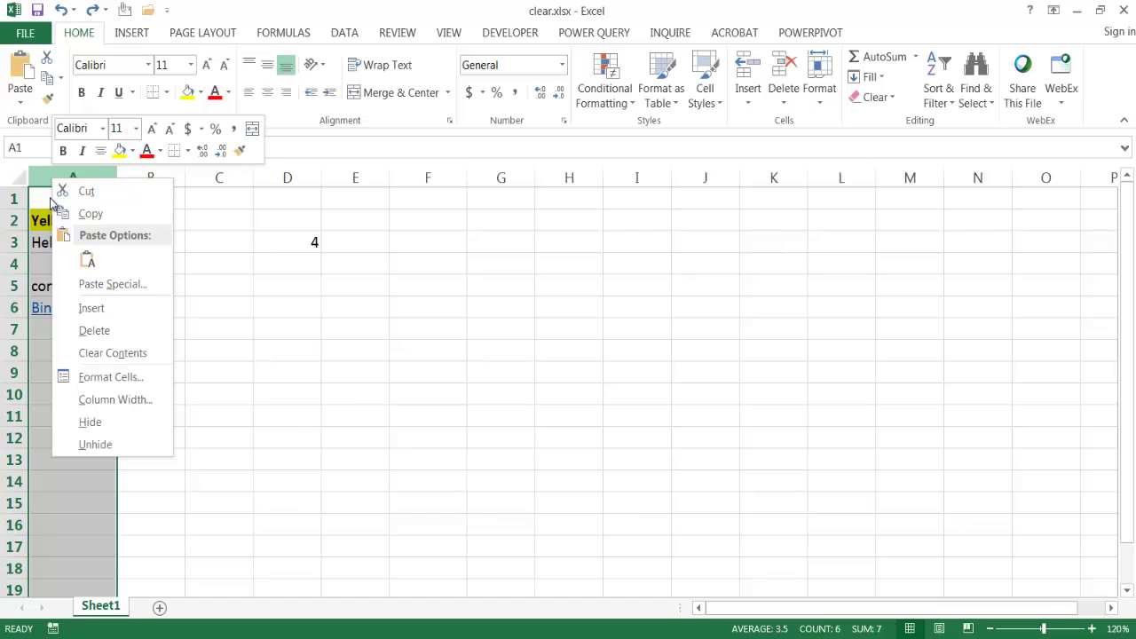
{"action": "left_click", "coordinate": [104, 332]}
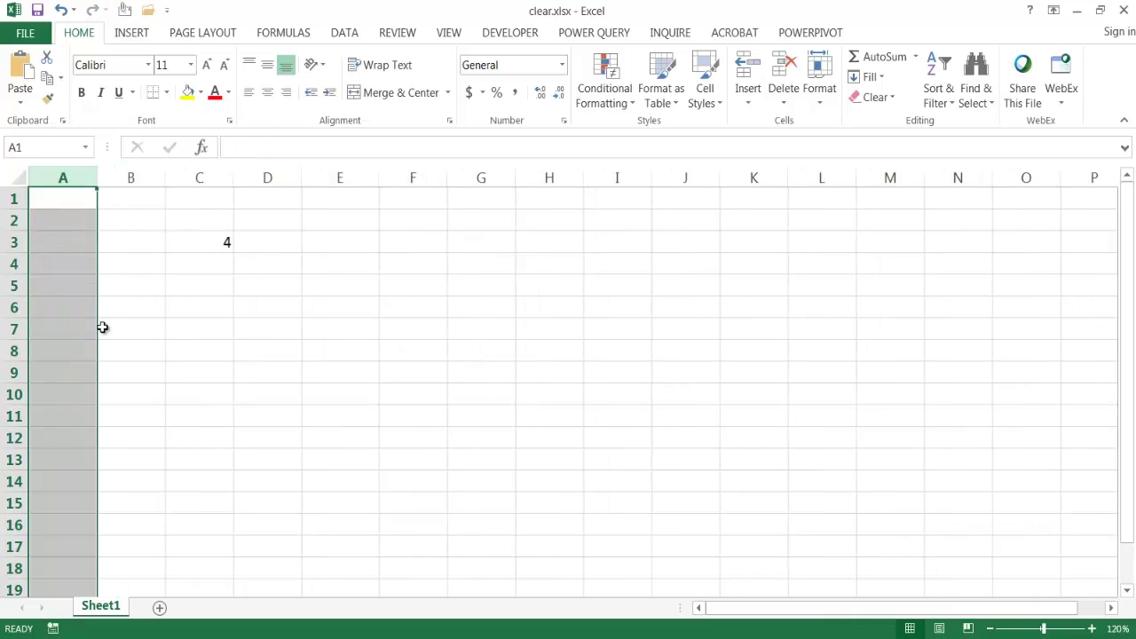
{"action": "left_click", "coordinate": [216, 244]}
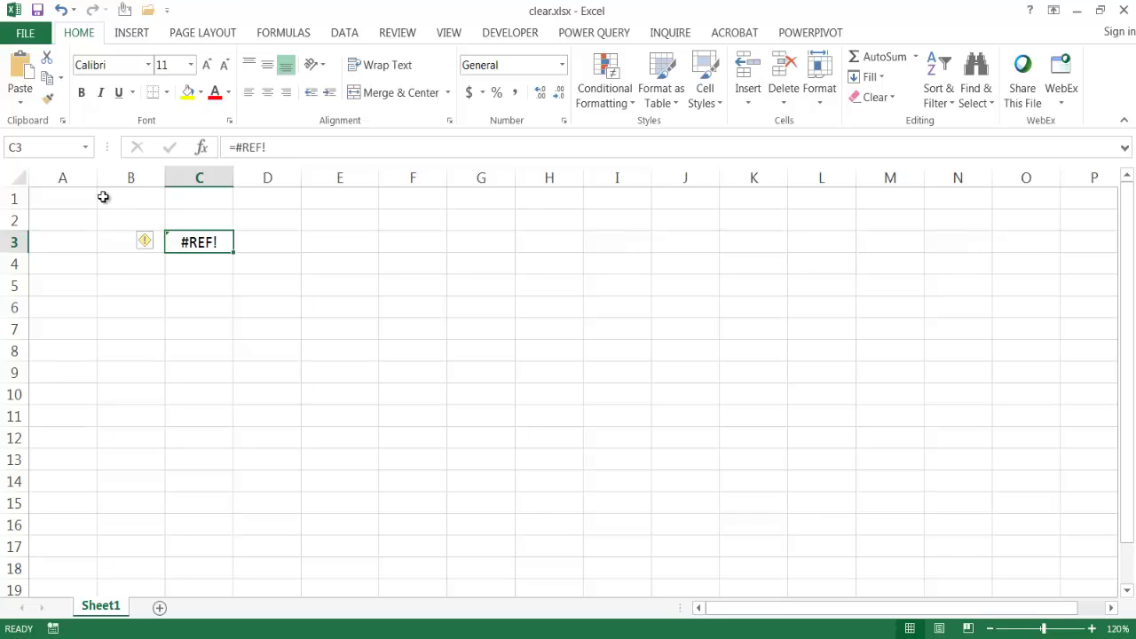
{"action": "key", "text": "ctrl+z"}
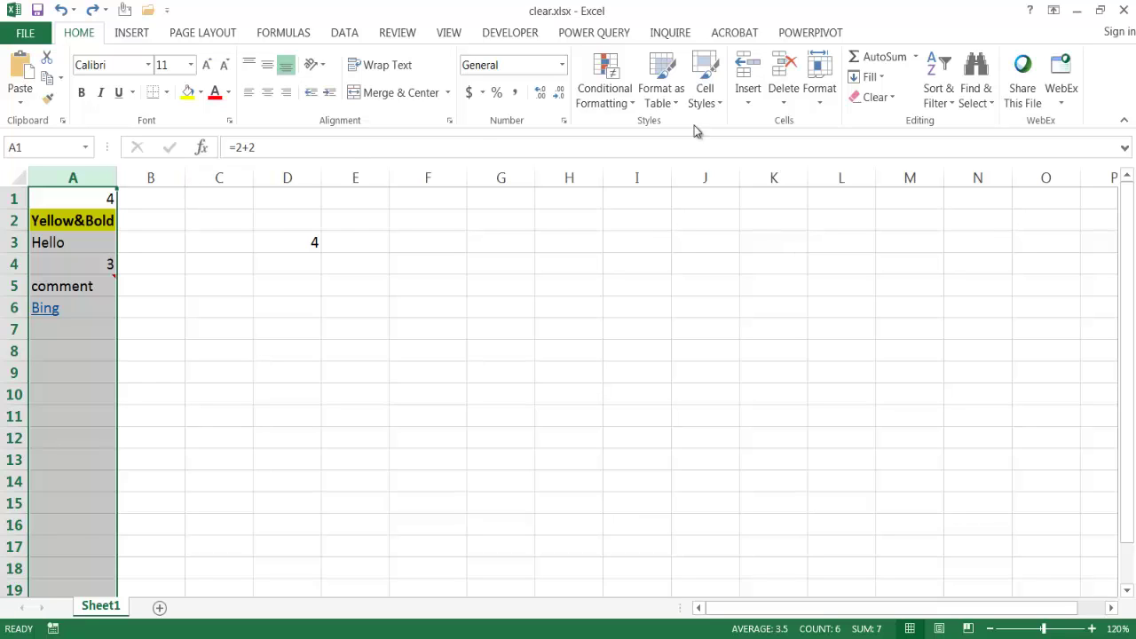
Step: Review the Clear options again and select the range A1:A6
{"action": "left_click", "coordinate": [889, 99]}
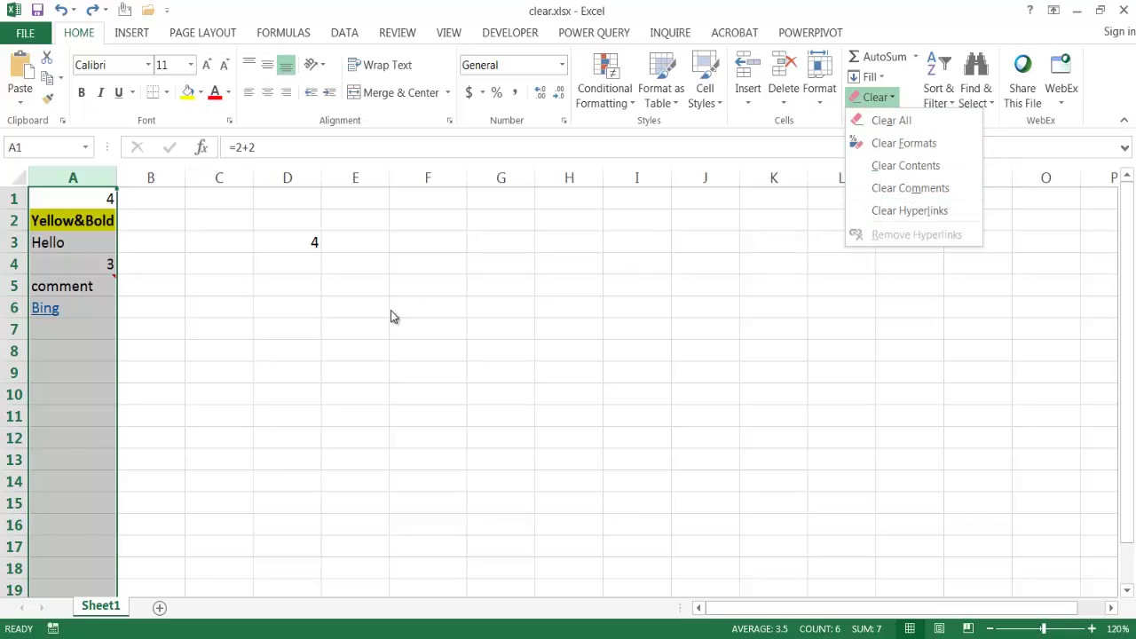
{"action": "left_click", "coordinate": [324, 339]}
{"action": "left_click_drag", "start_coordinate": [99, 197], "coordinate": [101, 310]}
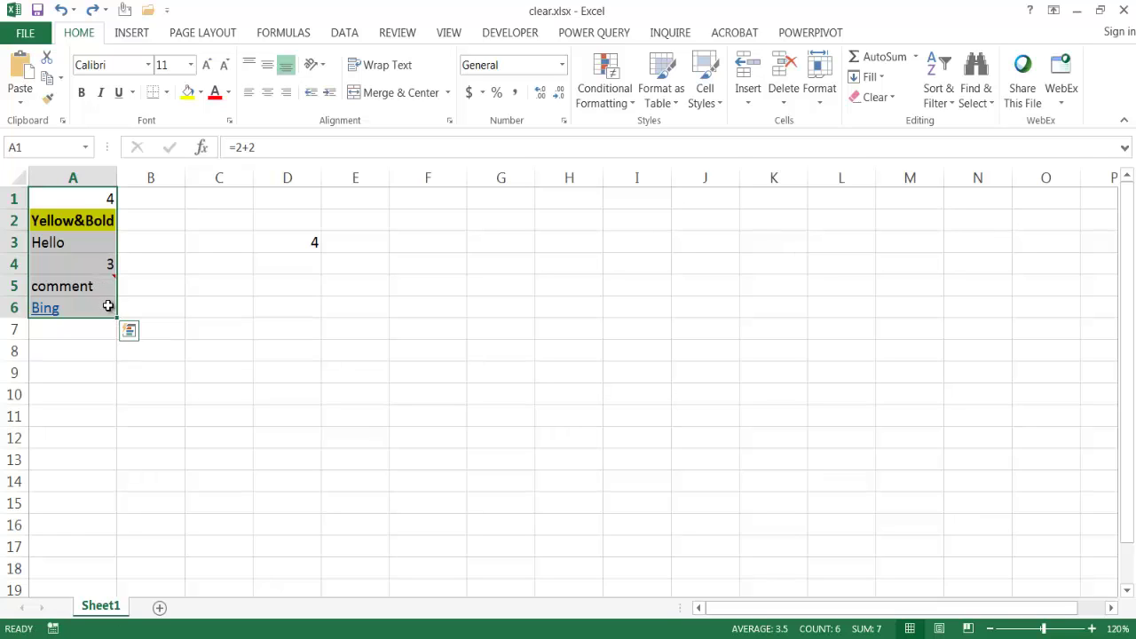